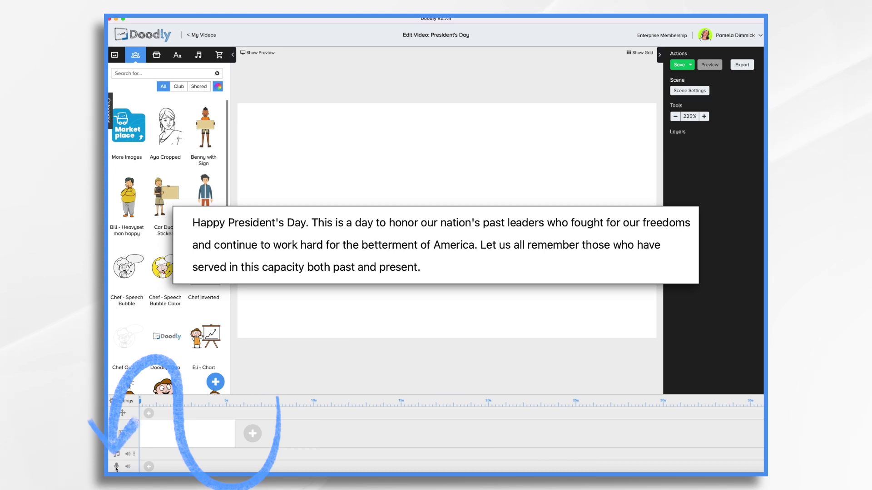
Record the President's Day script on the voice track, then trim the clip's end.
{"action": "left_click", "coordinate": [149, 467]}
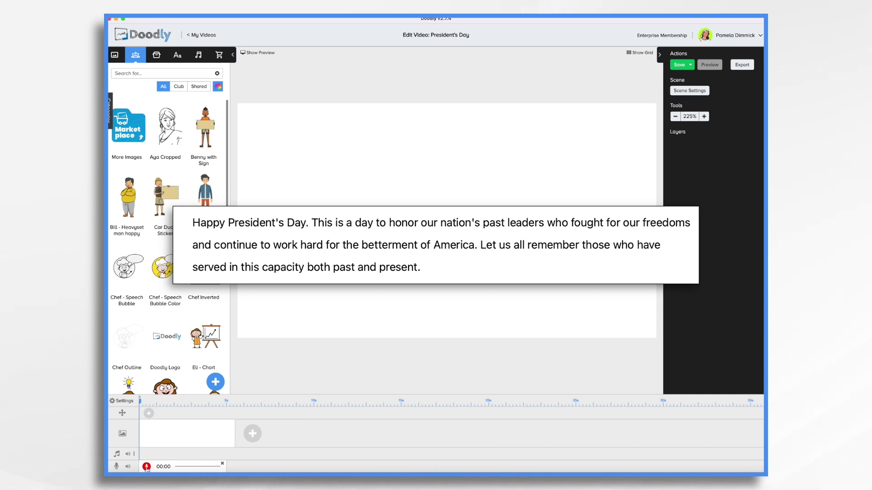
{"action": "left_click", "coordinate": [147, 467]}
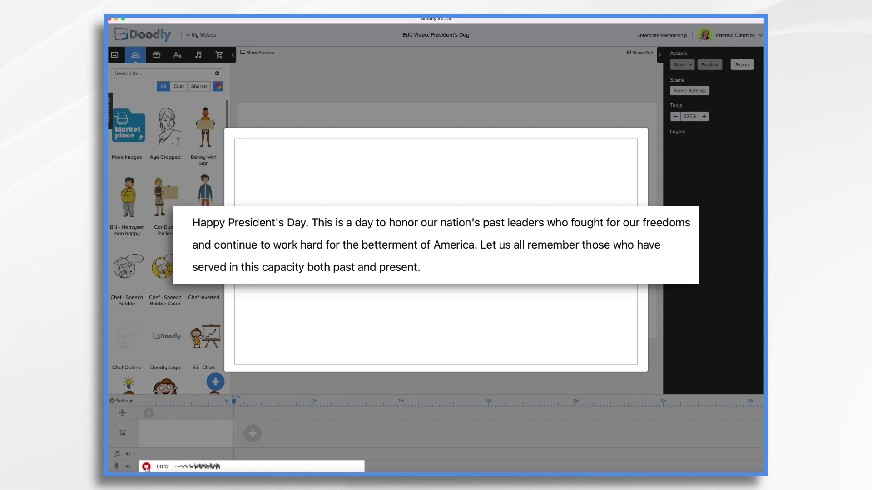
{"action": "left_click", "coordinate": [146, 467]}
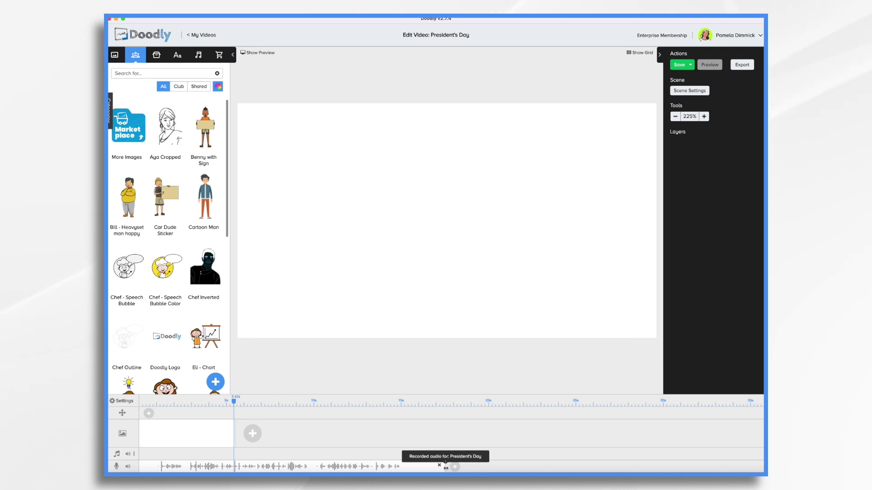
{"action": "left_click_drag", "start_coordinate": [446, 468], "coordinate": [408, 467]}
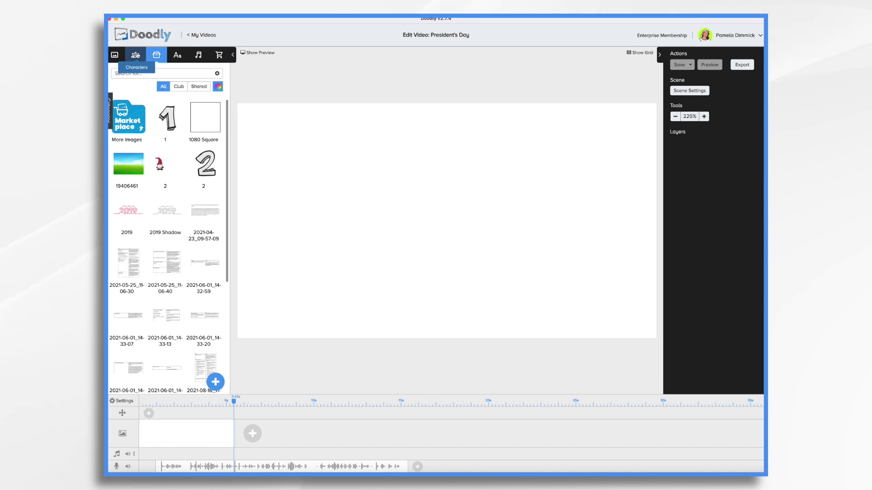
Search characters for presidents and place George Washington at right and Abraham Lincoln left of centre.
{"action": "left_click", "coordinate": [135, 55]}
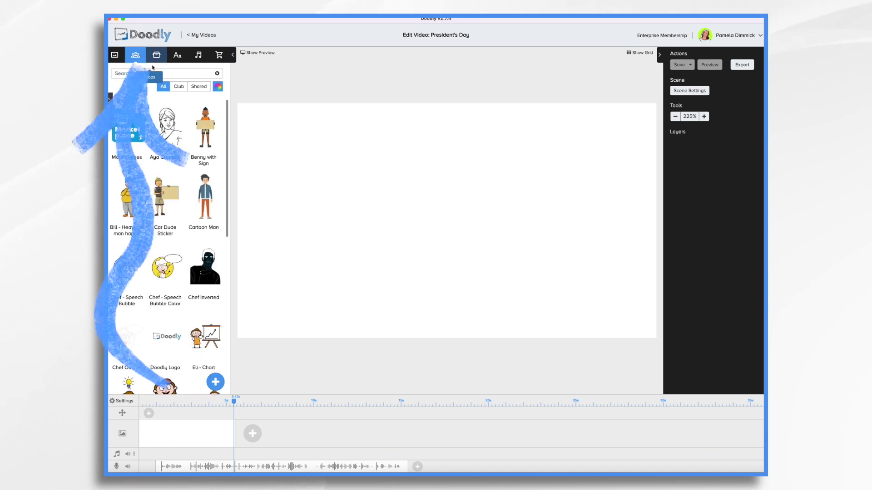
{"action": "left_click", "coordinate": [150, 73]}
{"action": "type", "text": "pe"}
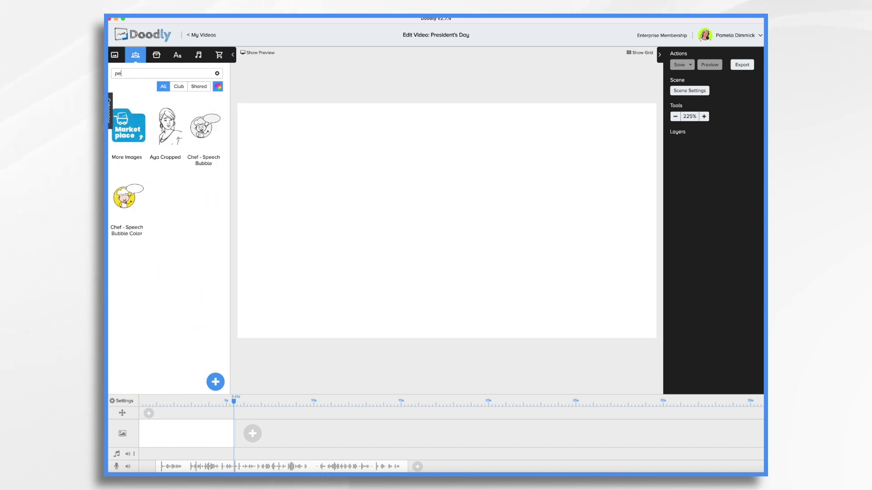
{"action": "type", "text": "eside"}
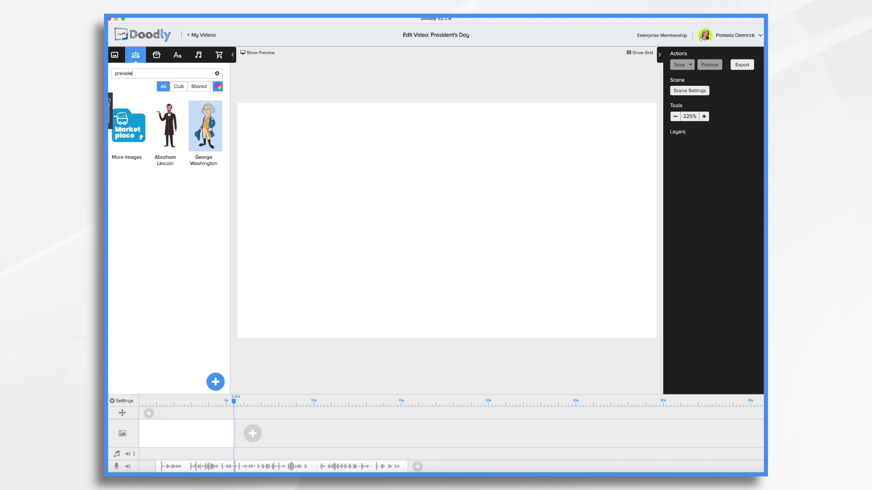
{"action": "left_click_drag", "start_coordinate": [218, 131], "coordinate": [617, 272]}
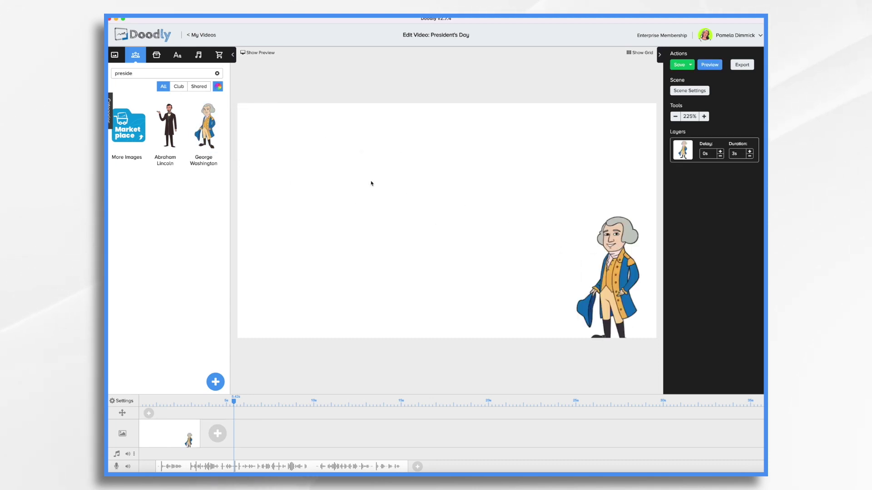
{"action": "left_click_drag", "start_coordinate": [169, 124], "coordinate": [321, 257]}
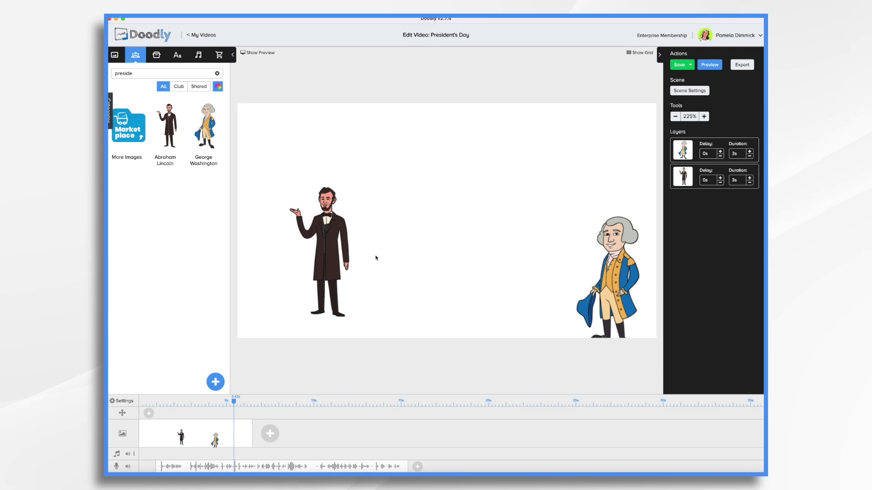
Flip Abraham Lincoln horizontally to face Washington and move him further left.
{"action": "left_click", "coordinate": [326, 232]}
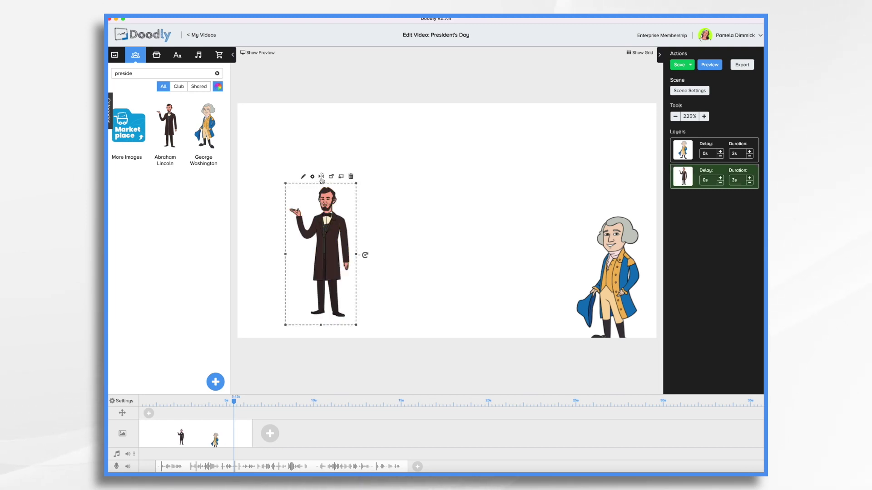
{"action": "left_click", "coordinate": [321, 177]}
{"action": "left_click_drag", "start_coordinate": [312, 235], "coordinate": [281, 242]}
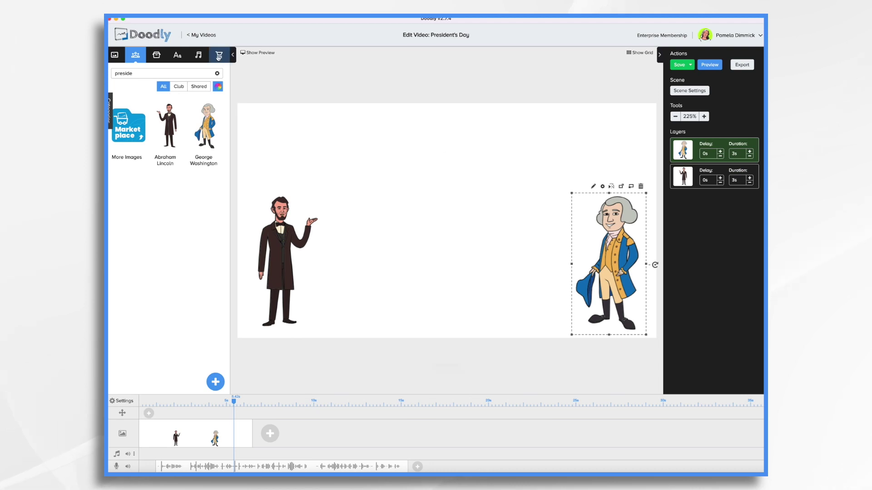
{"action": "left_click", "coordinate": [158, 55]}
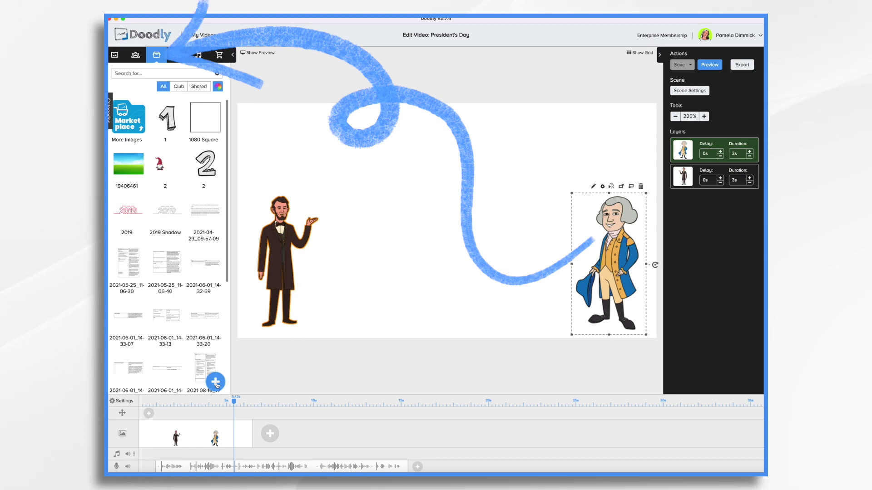
Upload the USA flag and Mount Rushmore images as new props.
{"action": "left_click", "coordinate": [216, 383]}
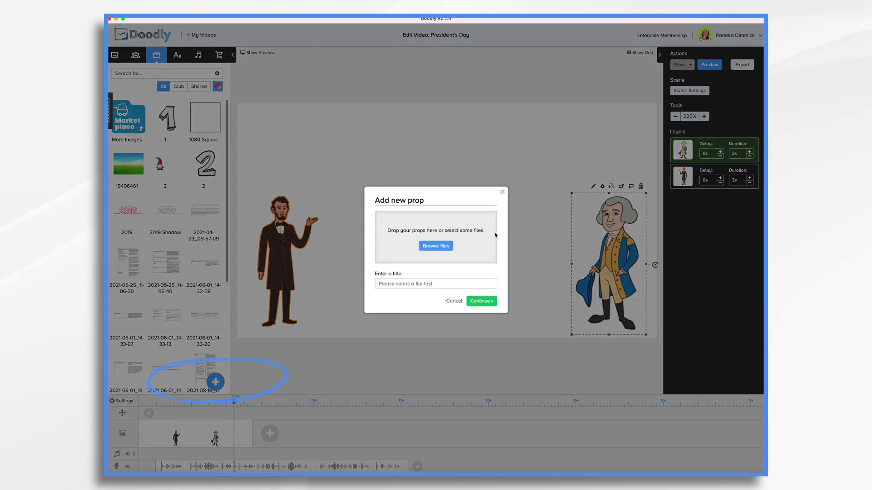
{"action": "left_click", "coordinate": [435, 246]}
{"action": "left_click", "coordinate": [403, 204]}
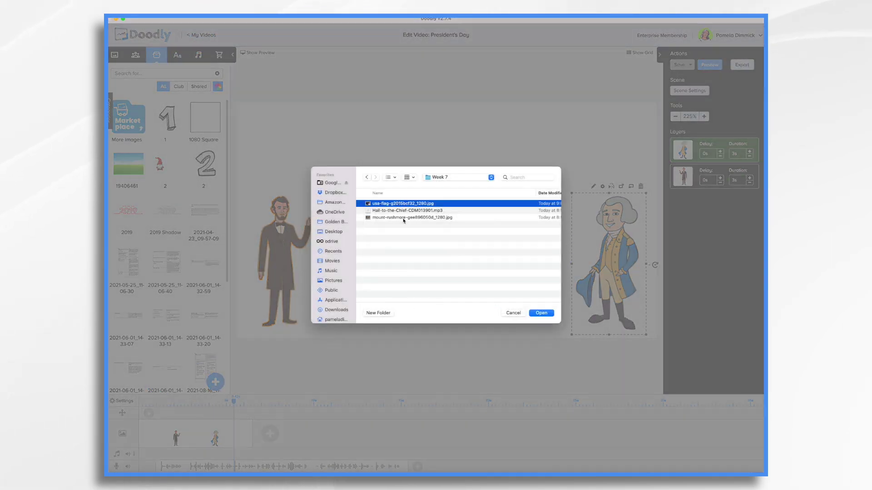
{"action": "left_click", "coordinate": [402, 217], "text": "super"}
{"action": "left_click", "coordinate": [542, 313]}
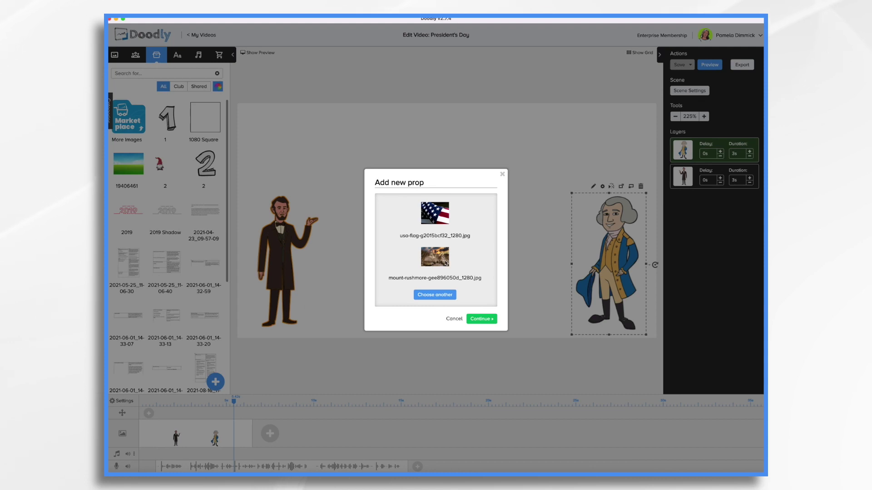
Add the flag to the scene and stretch it to fill the canvas.
{"action": "left_click", "coordinate": [485, 319]}
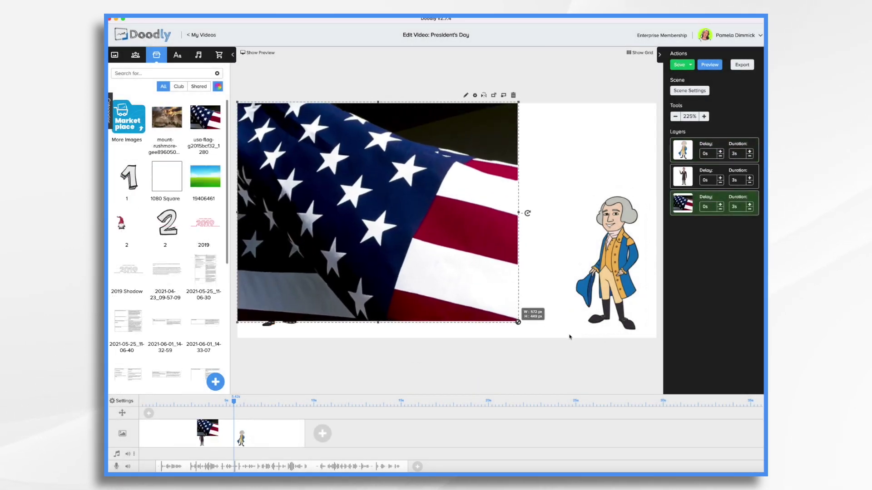
{"action": "left_click_drag", "start_coordinate": [570, 337], "coordinate": [645, 378]}
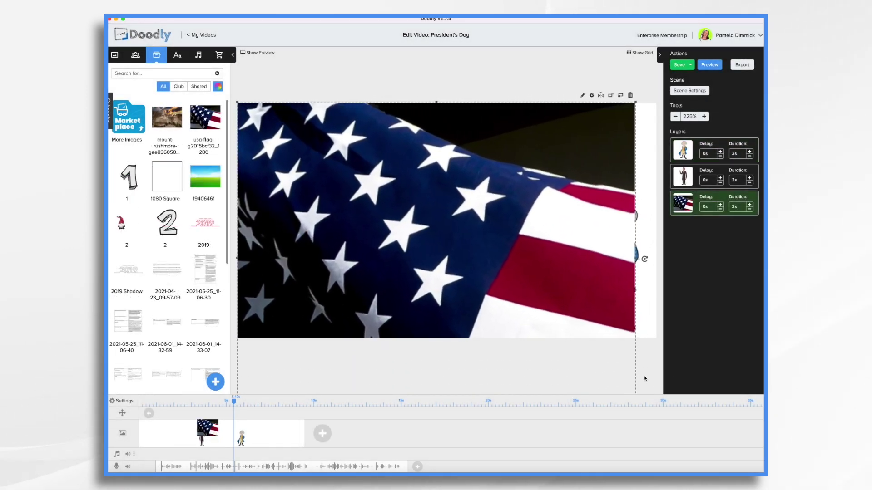
{"action": "left_click_drag", "start_coordinate": [635, 248], "coordinate": [661, 268]}
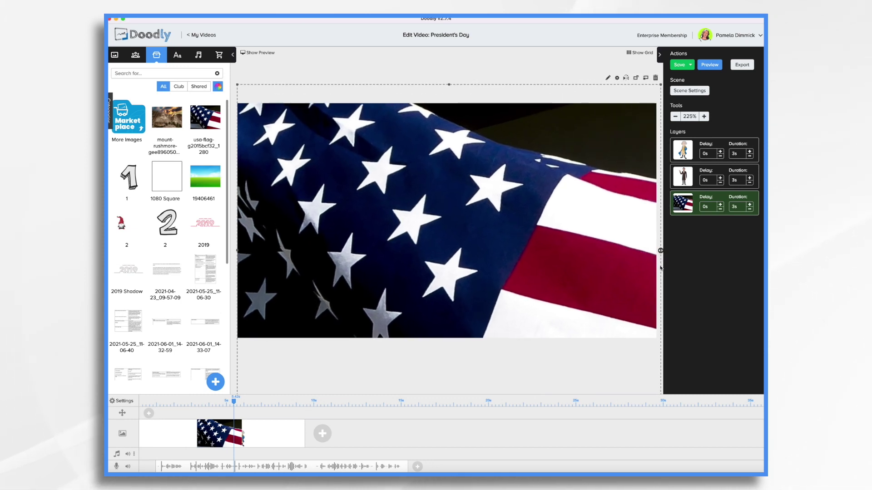
Send the flag behind both presidents, then enlarge and reposition Lincoln and Washington.
{"action": "left_click_drag", "start_coordinate": [682, 204], "coordinate": [688, 154]}
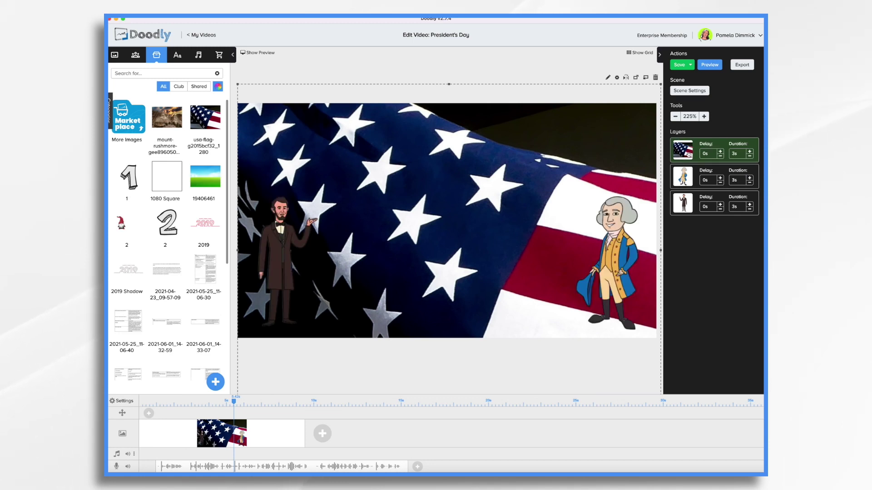
{"action": "left_click", "coordinate": [682, 203]}
{"action": "left_click_drag", "start_coordinate": [319, 195], "coordinate": [361, 108]}
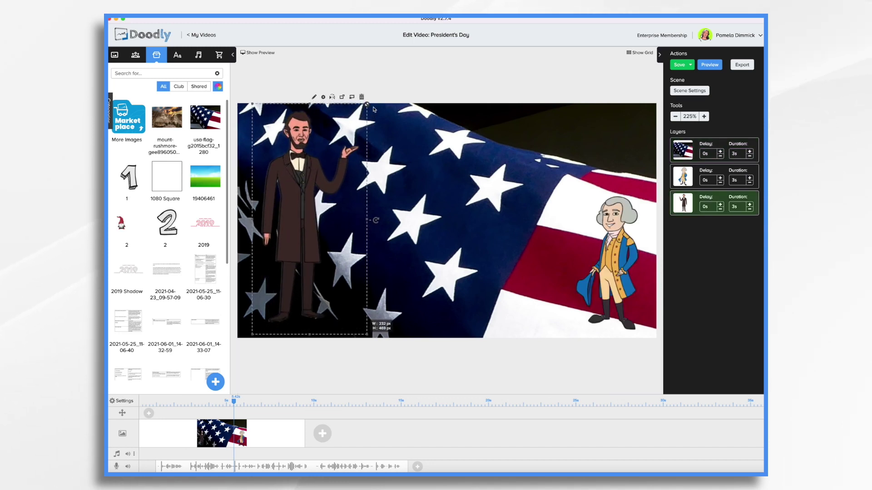
{"action": "left_click_drag", "start_coordinate": [608, 263], "coordinate": [609, 258]}
{"action": "left_click_drag", "start_coordinate": [565, 185], "coordinate": [543, 136]}
{"action": "left_click_drag", "start_coordinate": [604, 204], "coordinate": [603, 193]}
Search props for 'rectan' and add the Dashed Rectangle frame as a new layer.
{"action": "left_click", "coordinate": [136, 73]}
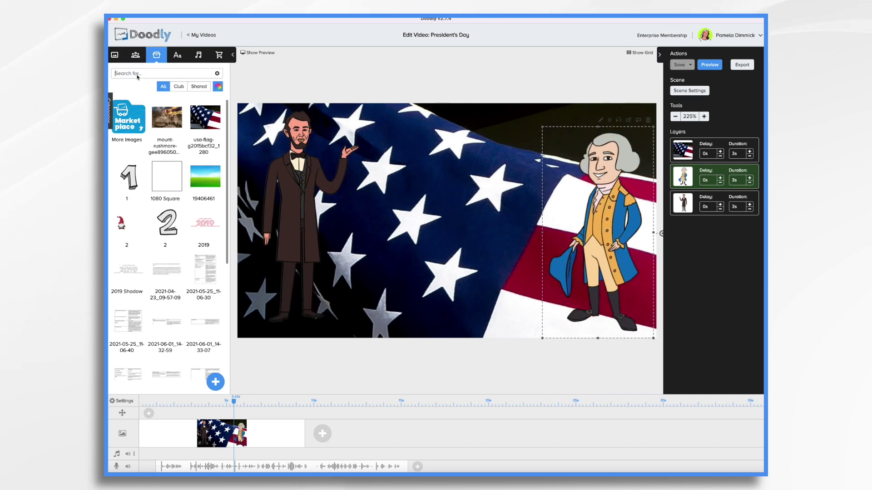
{"action": "type", "text": "rectan"}
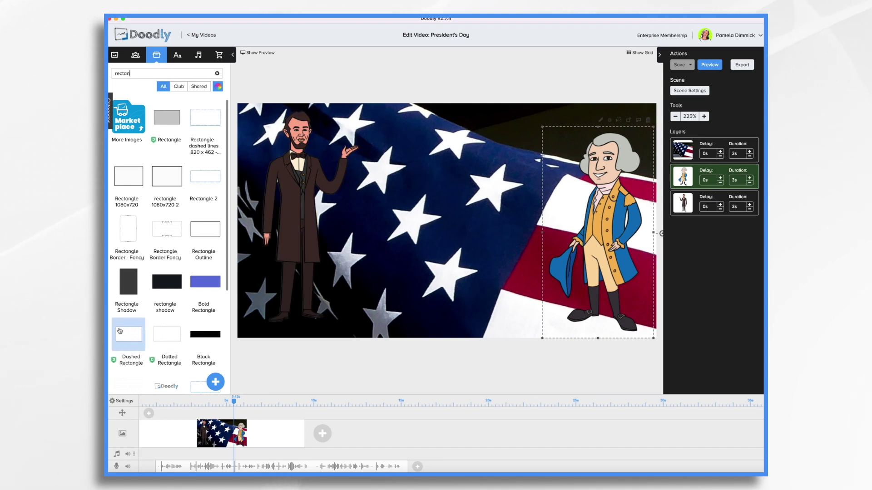
{"action": "scroll", "coordinate": [134, 331], "scroll_direction": "down", "scroll_amount": 3}
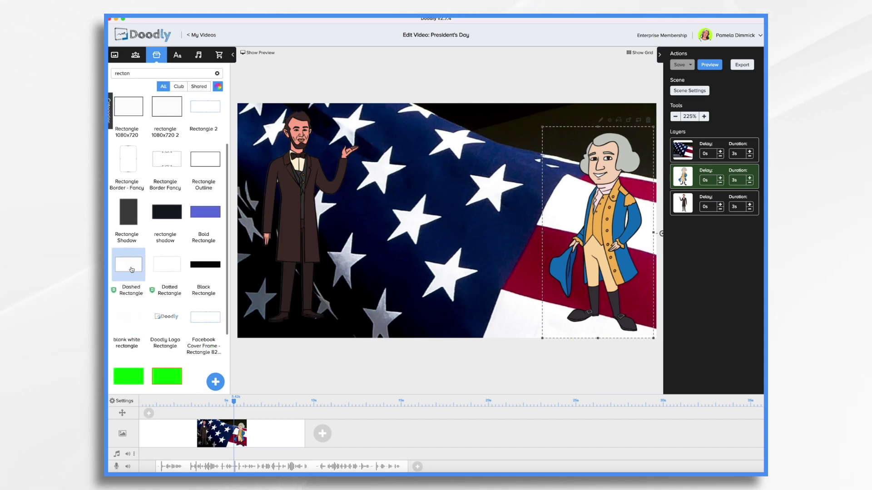
{"action": "left_click_drag", "start_coordinate": [129, 264], "coordinate": [432, 210]}
{"action": "left_click", "coordinate": [406, 257]}
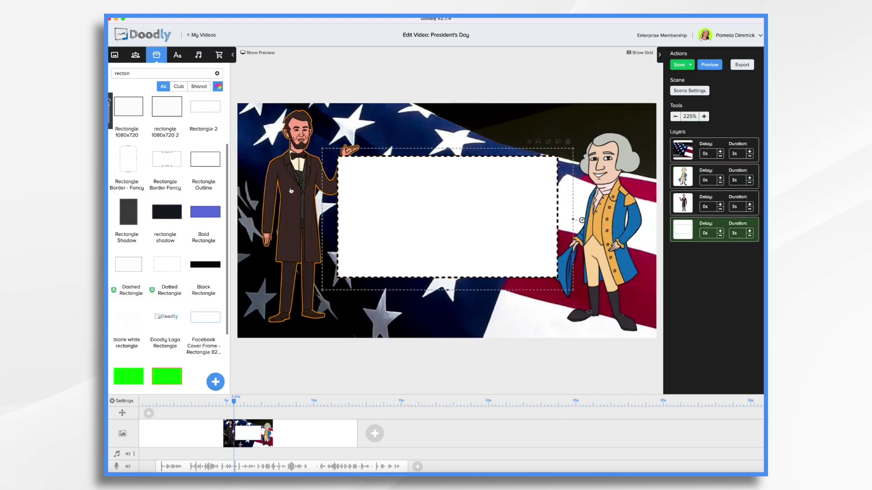
Enlarge the frame between the presidents, layer it behind both, and nudge Washington left.
{"action": "left_click_drag", "start_coordinate": [314, 187], "coordinate": [301, 197]}
{"action": "left_click_drag", "start_coordinate": [431, 224], "coordinate": [433, 234]}
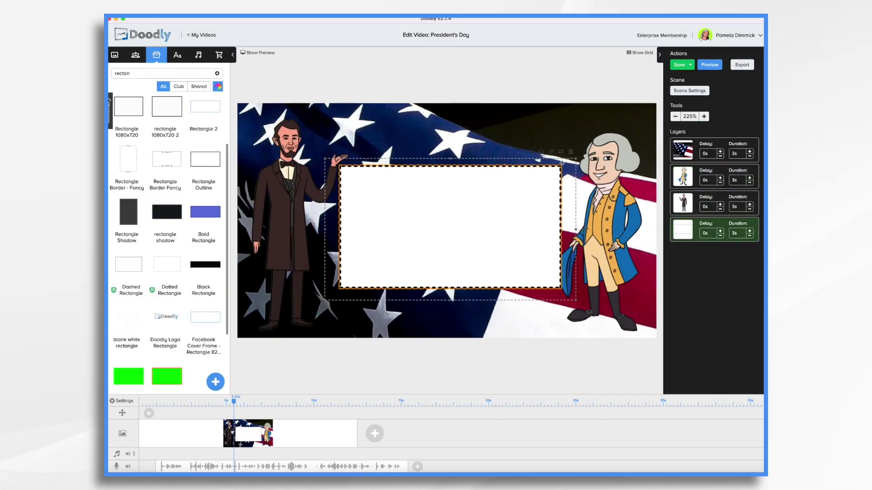
{"action": "left_click_drag", "start_coordinate": [562, 162], "coordinate": [611, 140]}
{"action": "left_click_drag", "start_coordinate": [467, 181], "coordinate": [439, 184]}
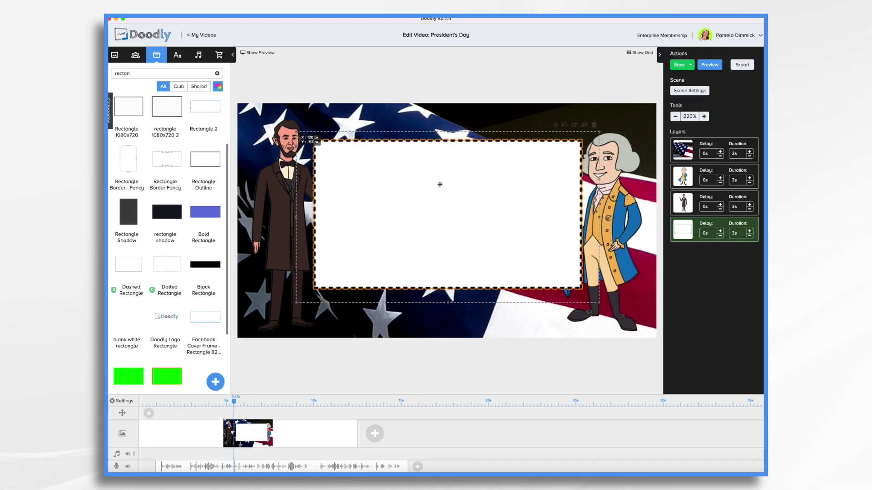
{"action": "left_click_drag", "start_coordinate": [681, 229], "coordinate": [675, 177]}
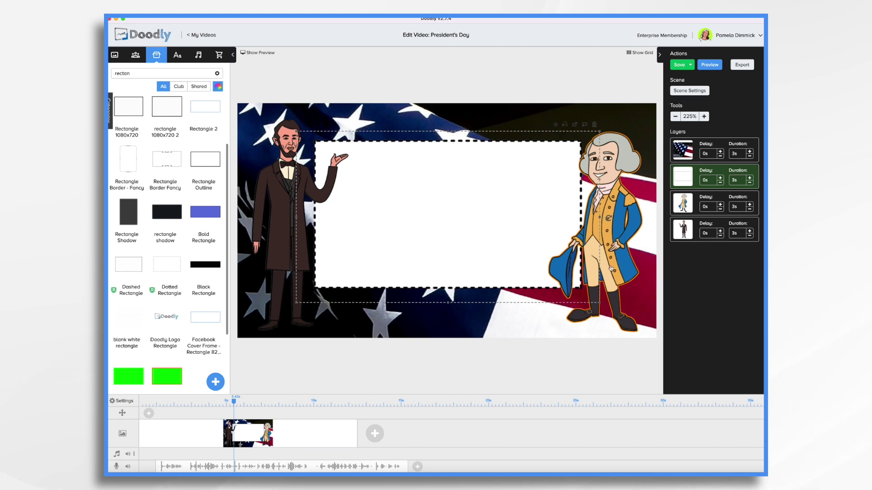
{"action": "left_click_drag", "start_coordinate": [611, 268], "coordinate": [606, 270]}
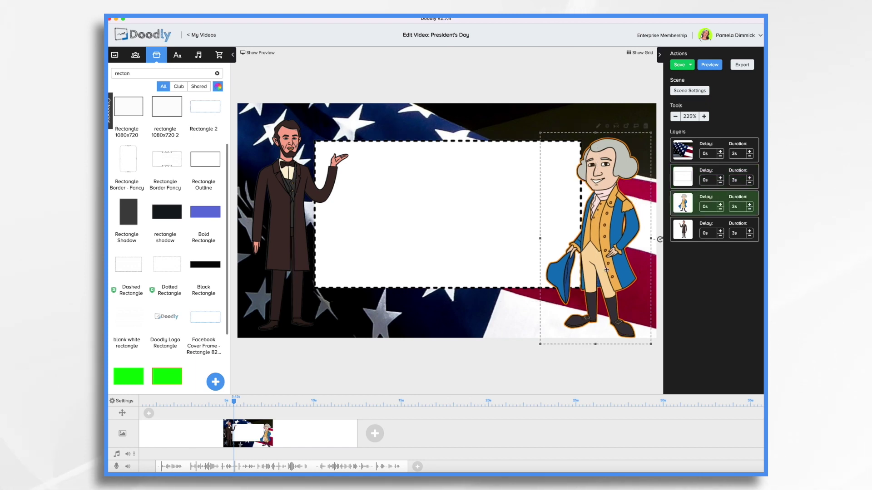
Add a Dancing Script Medium heading 'Happy President's Day.' on one line at the frame's top.
{"action": "left_click", "coordinate": [177, 56]}
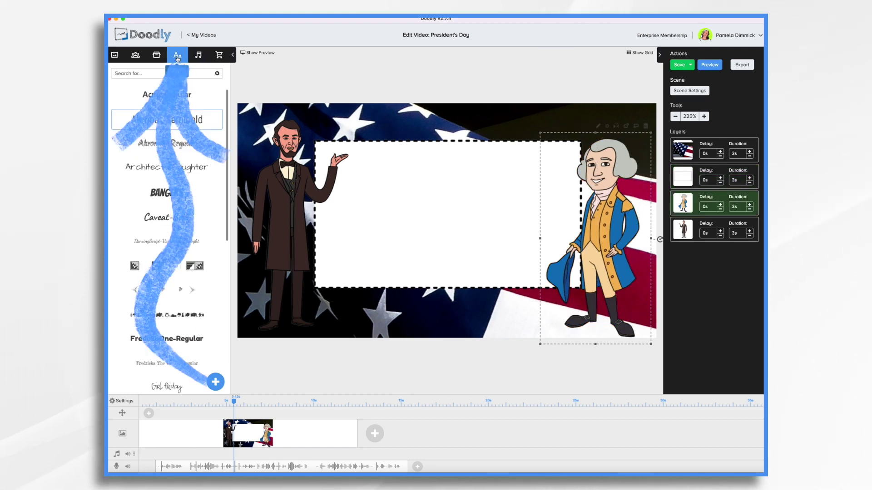
{"action": "scroll", "coordinate": [164, 246], "scroll_direction": "down", "scroll_amount": 10}
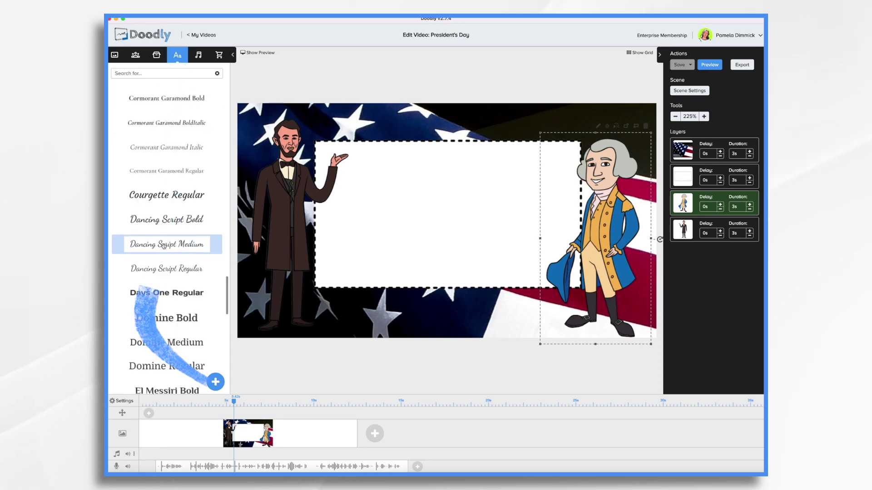
{"action": "left_click_drag", "start_coordinate": [164, 246], "coordinate": [469, 202]}
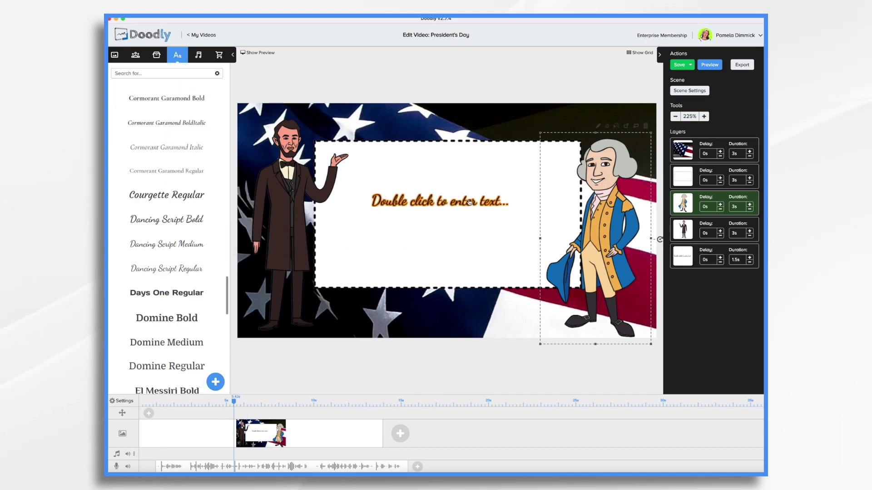
{"action": "double_click", "coordinate": [443, 207]}
{"action": "key", "text": "ctrl+a"}
{"action": "type", "text": "Happy President's Day."}
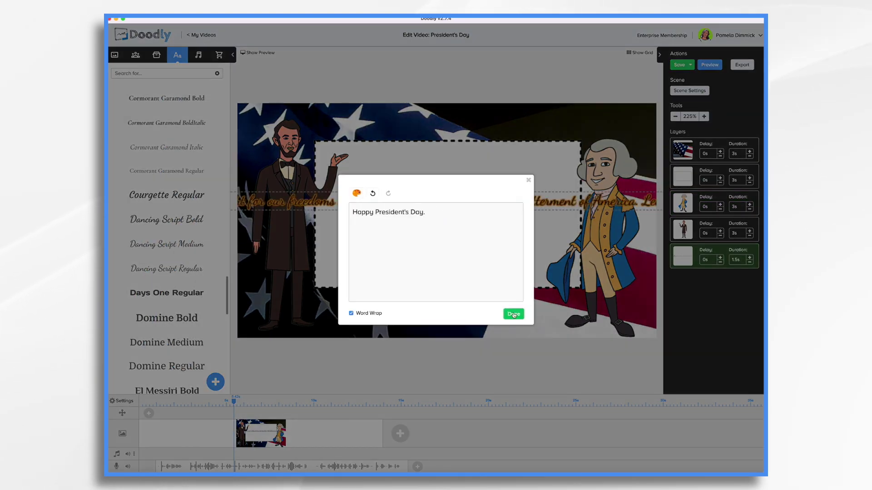
{"action": "left_click", "coordinate": [514, 314]}
{"action": "left_click_drag", "start_coordinate": [477, 197], "coordinate": [453, 160]}
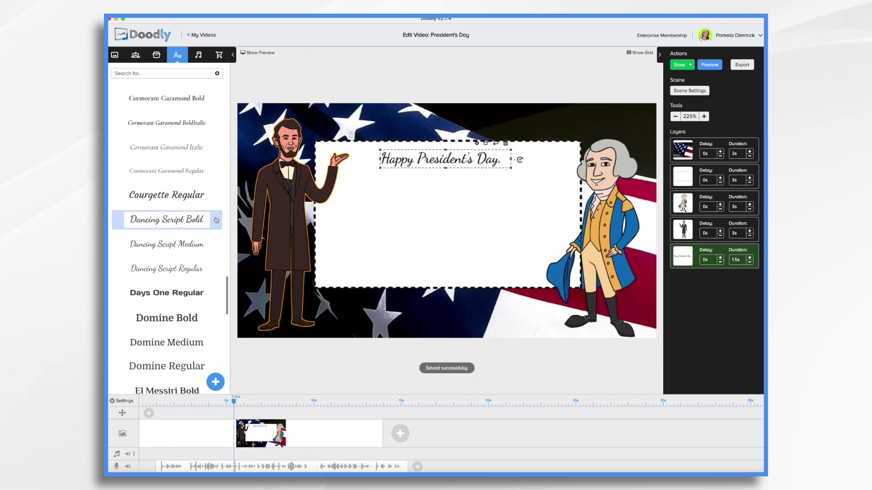
Add a second Dancing Script Medium text box with the pasted paragraph honoring past leaders.
{"action": "left_click_drag", "start_coordinate": [164, 244], "coordinate": [452, 193]}
{"action": "double_click", "coordinate": [451, 193]}
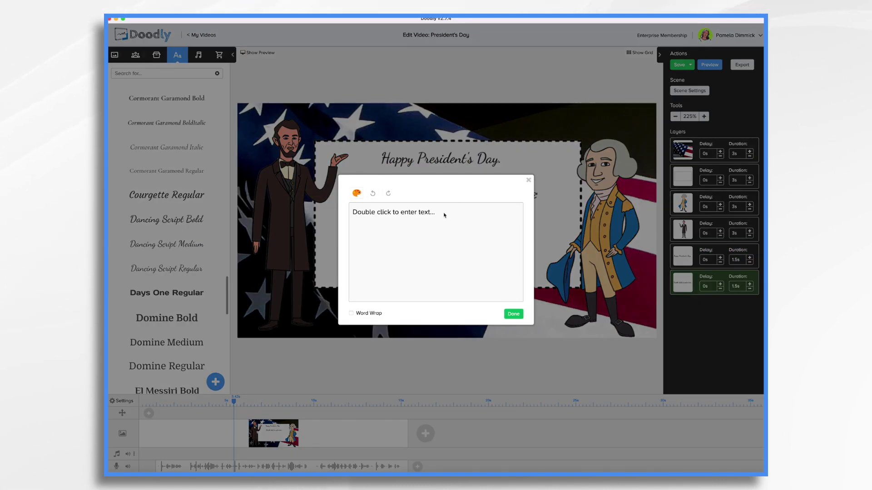
{"action": "key", "text": "ctrl+a"}
{"action": "type", "text": "This is a day to honor our nation's past leaders who fought for our freedoms and continue to work hard for the betterment of America."}
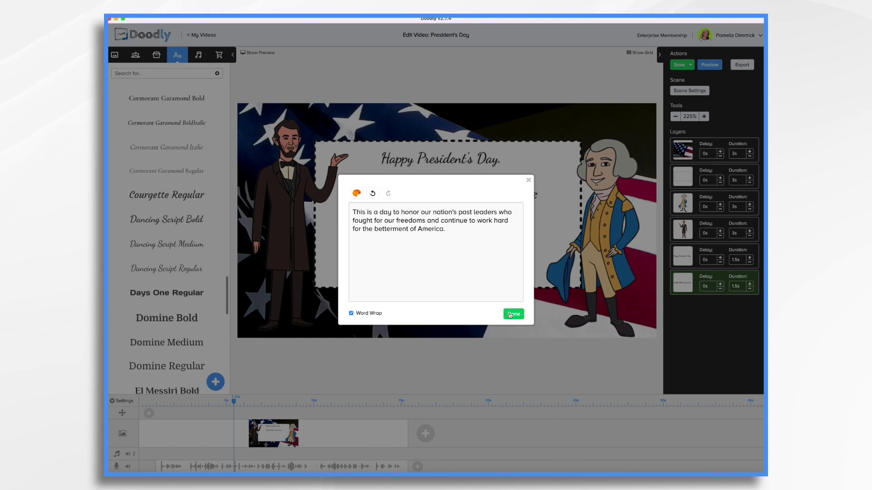
{"action": "left_click", "coordinate": [510, 315]}
Add a third text box with the pasted closing sentence, widened to two lines inside the frame.
{"action": "left_click_drag", "start_coordinate": [179, 246], "coordinate": [443, 264]}
{"action": "double_click", "coordinate": [443, 264]}
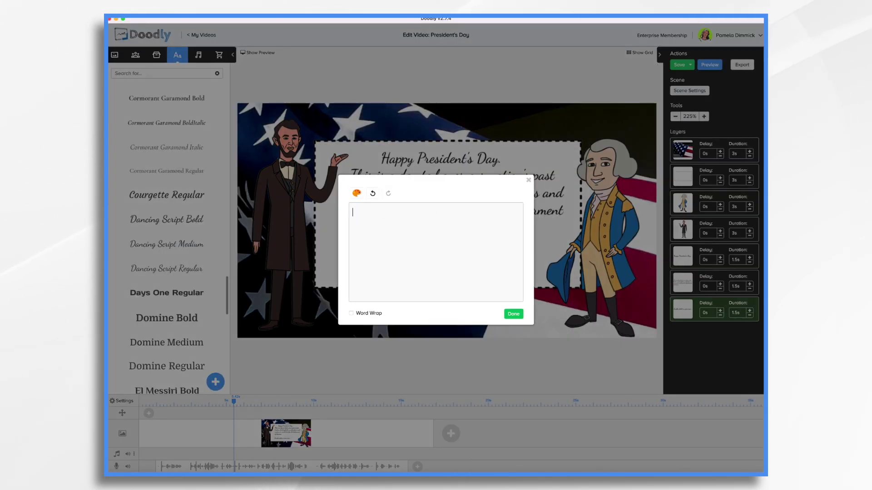
{"action": "key", "text": "ctrl+v"}
{"action": "left_click", "coordinate": [512, 312]}
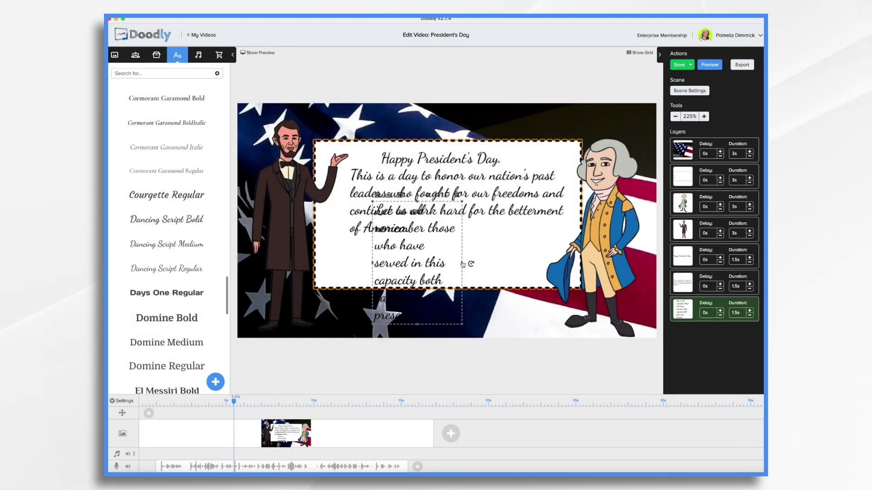
{"action": "left_click_drag", "start_coordinate": [462, 202], "coordinate": [585, 297]}
{"action": "left_click_drag", "start_coordinate": [454, 317], "coordinate": [459, 259]}
Widen the upper paragraph toward the left and nudge it slightly down.
{"action": "left_click", "coordinate": [451, 207]}
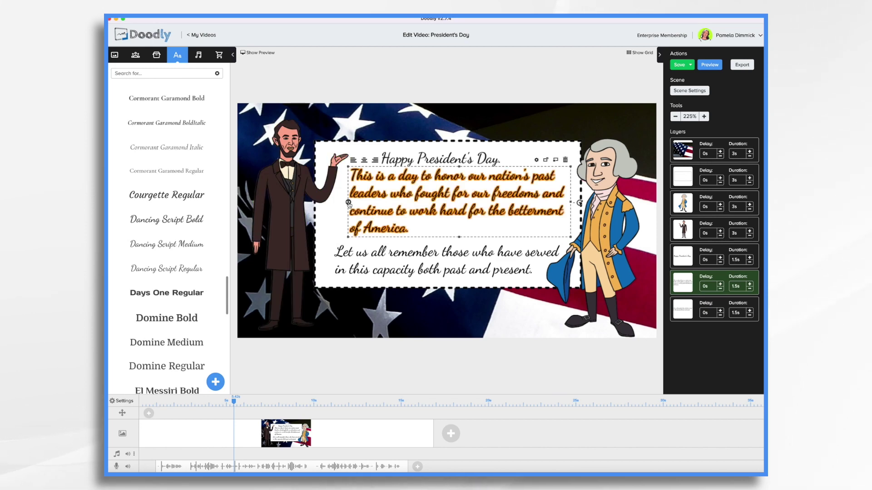
{"action": "left_click_drag", "start_coordinate": [349, 204], "coordinate": [335, 207]}
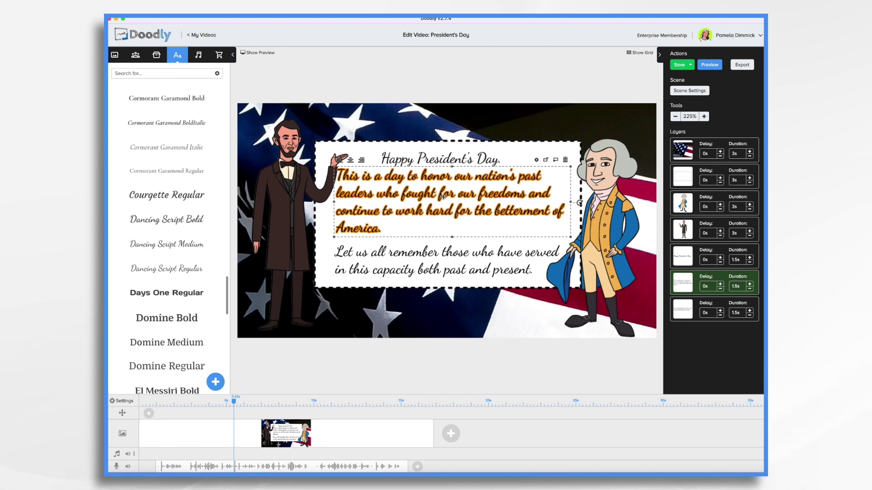
{"action": "left_click_drag", "start_coordinate": [443, 197], "coordinate": [444, 201]}
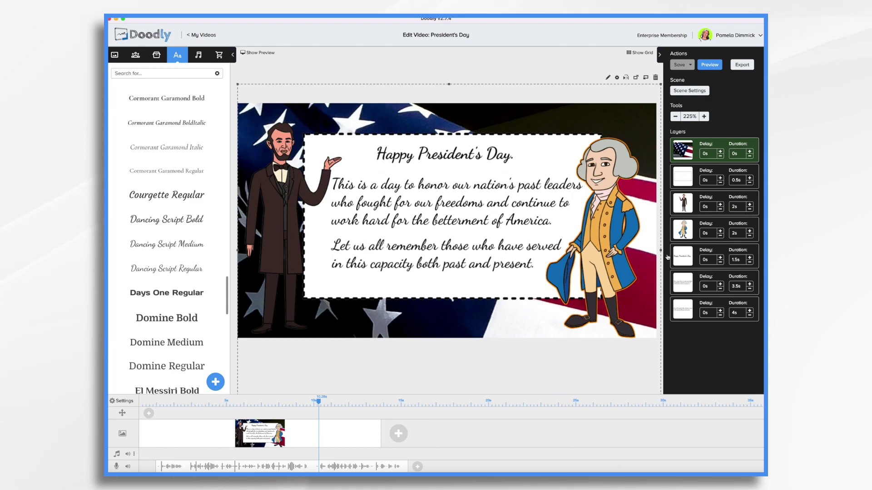
Drag the voiceover clip right on the audio track so narration begins after the scene starts.
{"action": "mouse_move", "coordinate": [224, 468]}
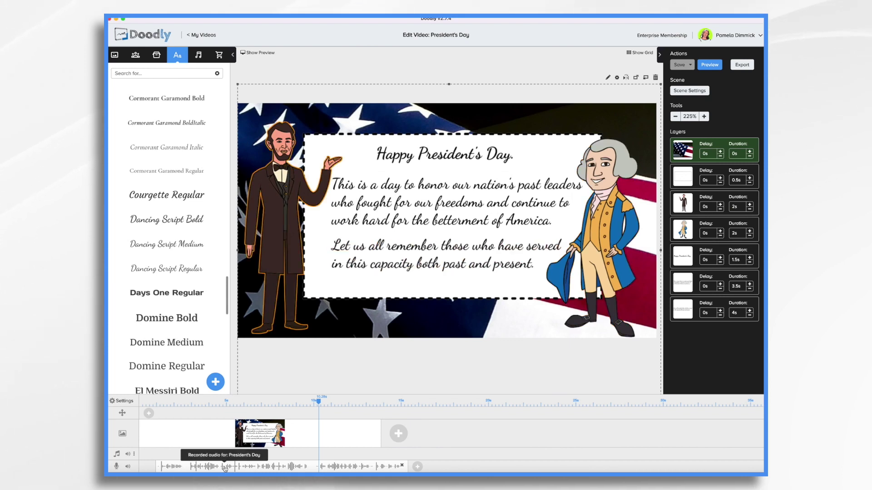
{"action": "left_click_drag", "start_coordinate": [224, 469], "coordinate": [239, 468]}
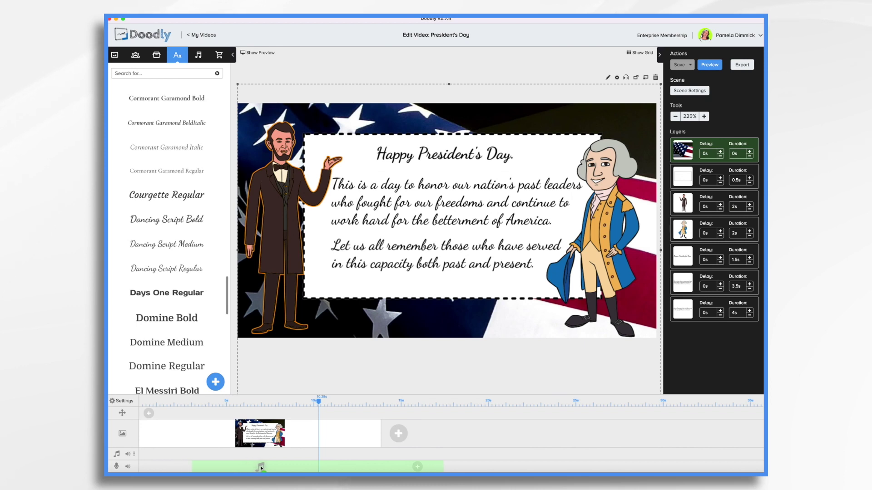
{"action": "left_click_drag", "start_coordinate": [273, 467], "coordinate": [273, 467]}
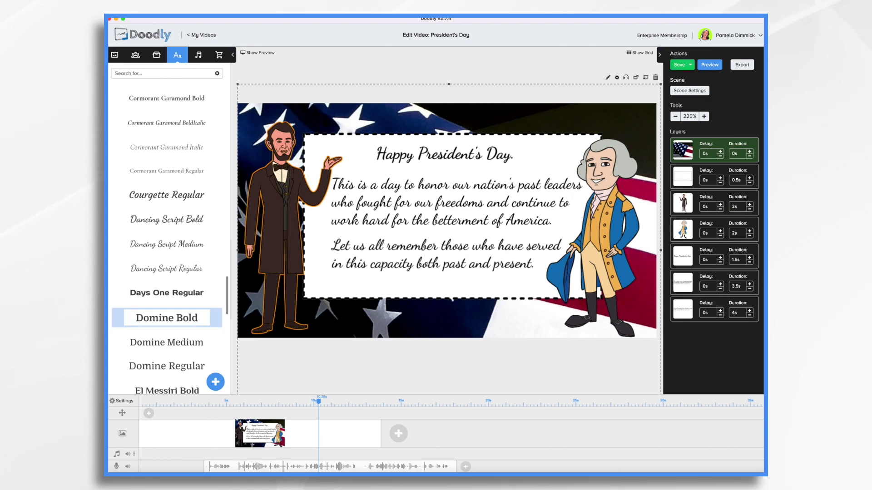
{"action": "mouse_move", "coordinate": [213, 469]}
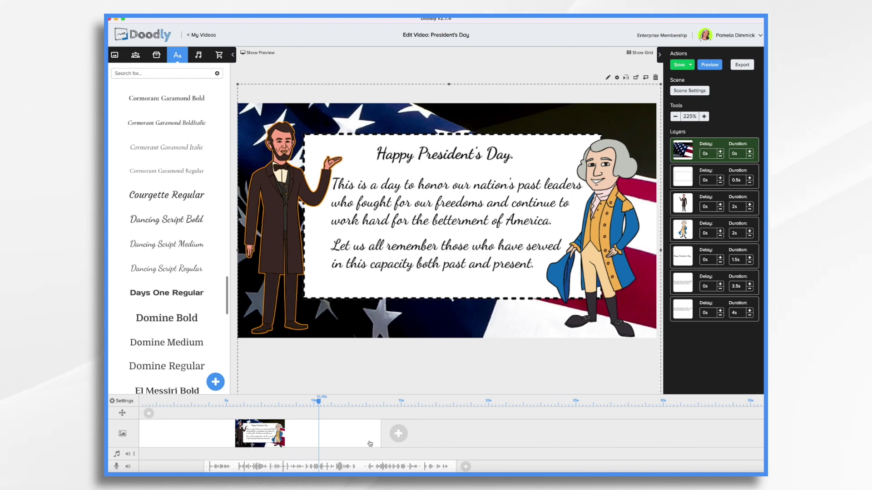
Raise the closing line's duration to 7s and the tribute paragraph's duration to 6.5s.
{"action": "left_click", "coordinate": [750, 310]}
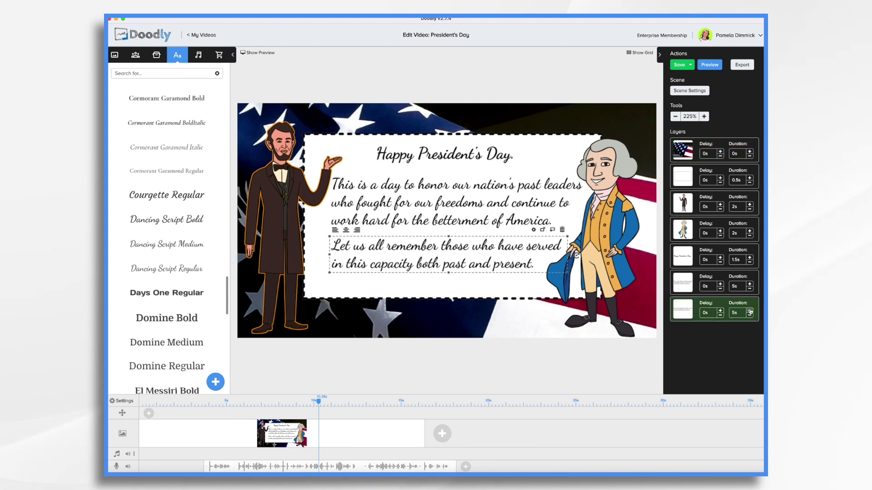
{"action": "left_click", "coordinate": [749, 310]}
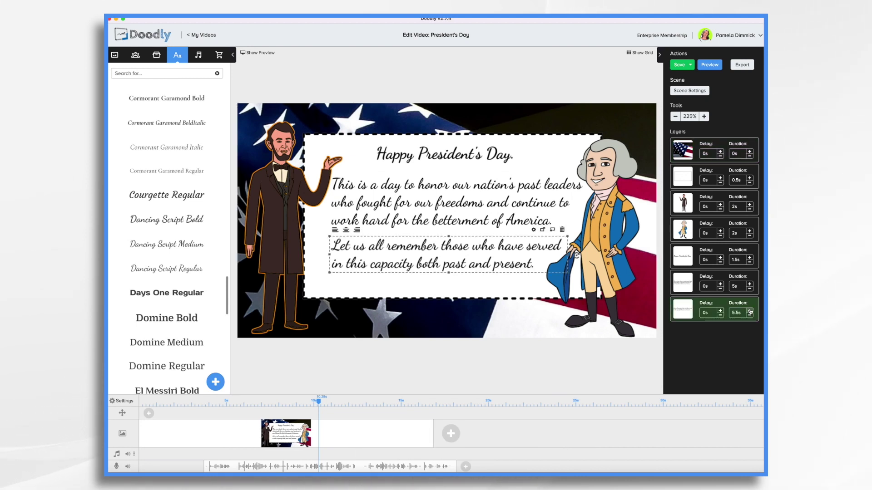
{"action": "left_click", "coordinate": [750, 311]}
{"action": "left_click", "coordinate": [750, 311]}
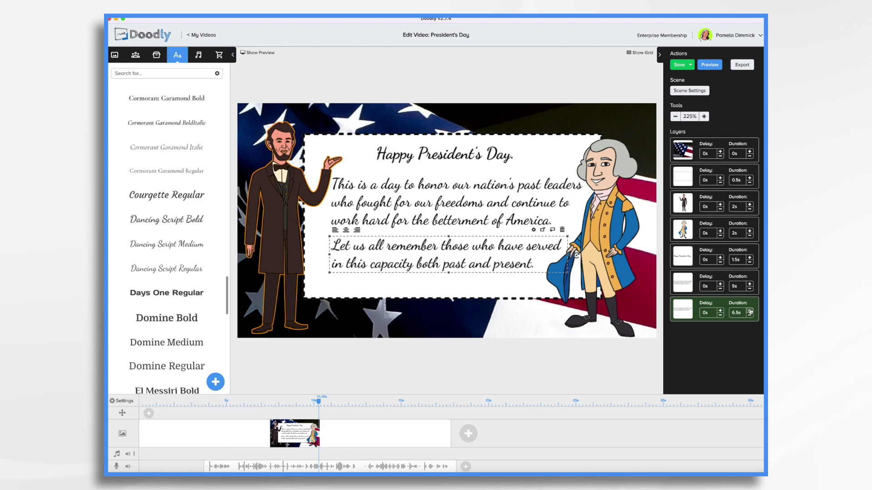
{"action": "left_click", "coordinate": [749, 310]}
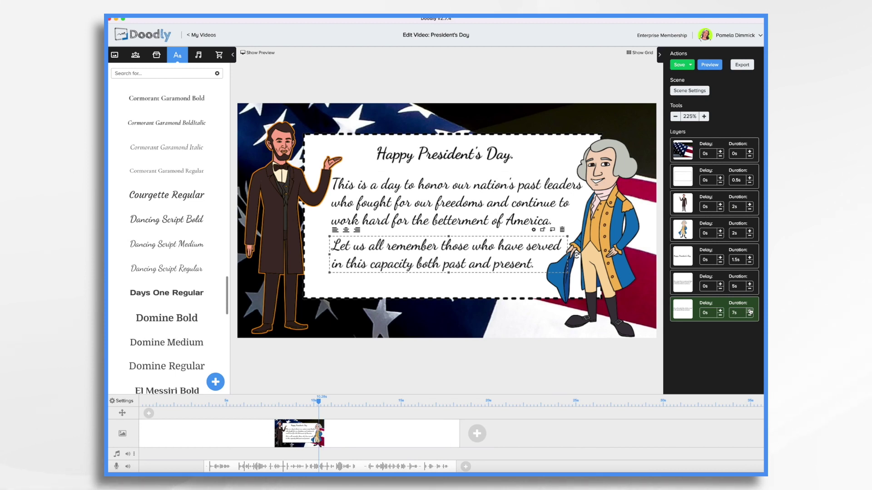
{"action": "left_click", "coordinate": [749, 284]}
{"action": "double_click", "coordinate": [750, 285]}
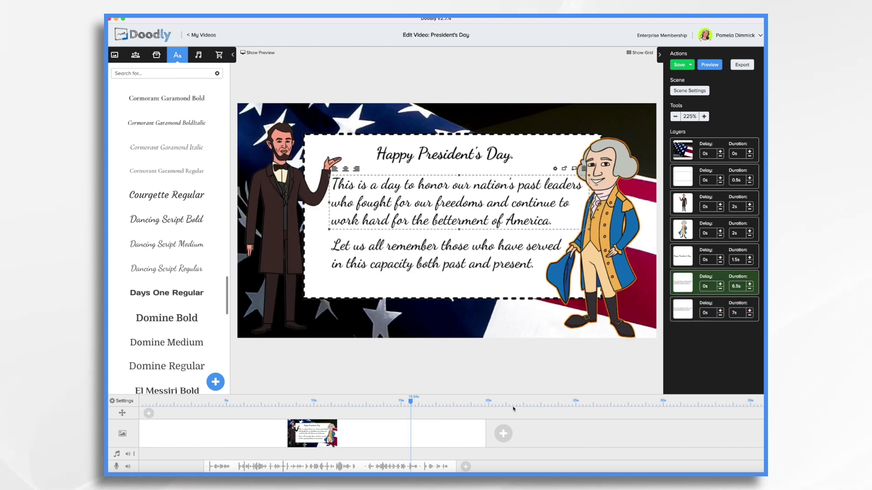
In Video Settings, turn erase mode Off, keep title President's Day with right-handed real hand, and apply.
{"action": "left_click", "coordinate": [123, 401]}
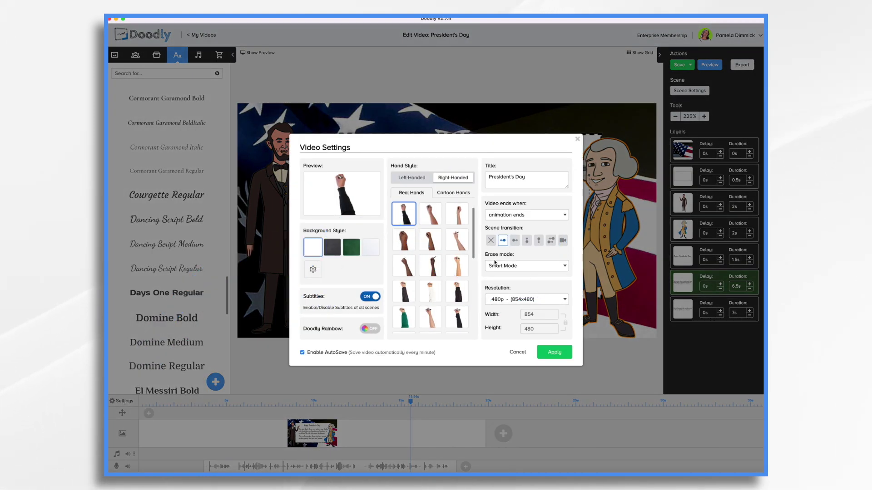
{"action": "left_click", "coordinate": [523, 267]}
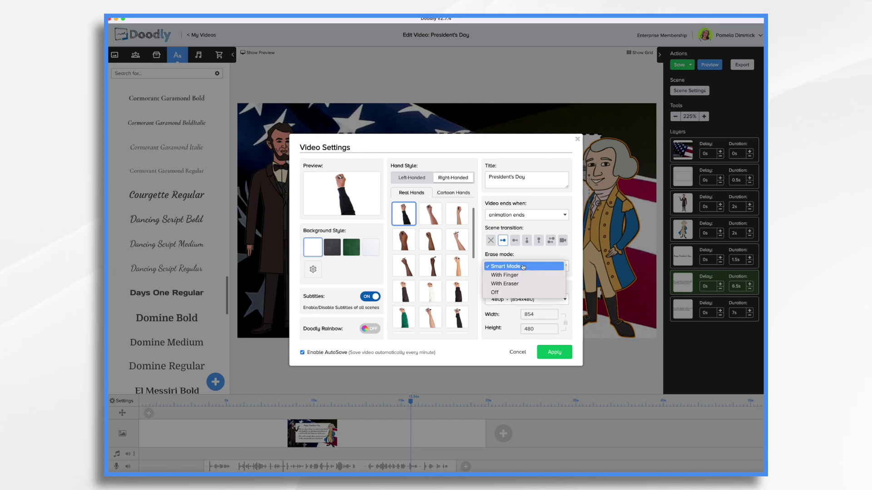
{"action": "left_click", "coordinate": [501, 292]}
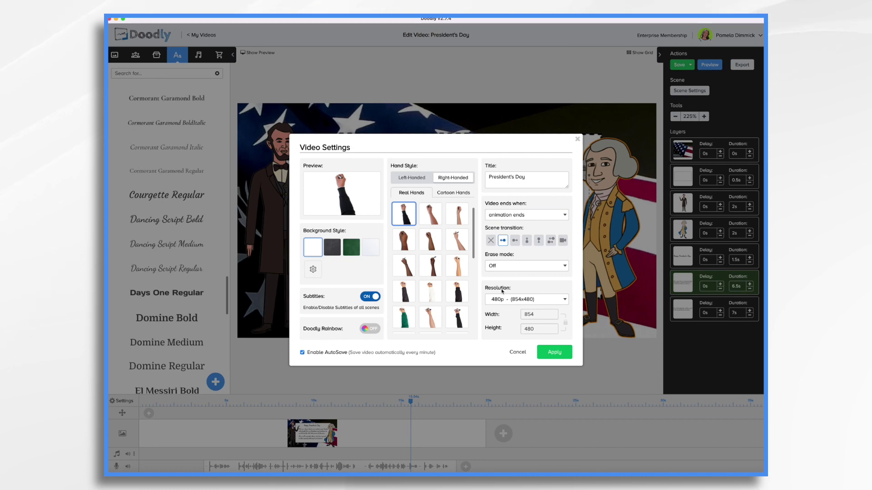
{"action": "left_click", "coordinate": [560, 355]}
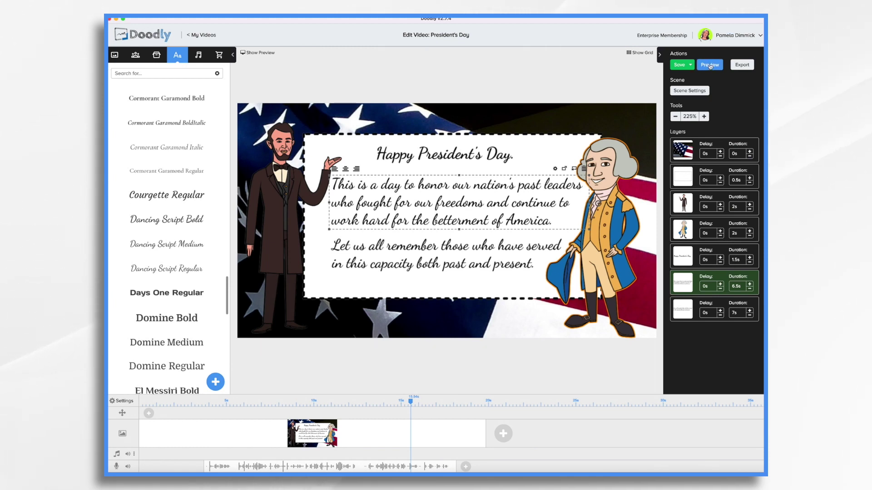
Preview the scene, then shorten the closing text layer's duration from 7s to 6.5s.
{"action": "left_click", "coordinate": [711, 65]}
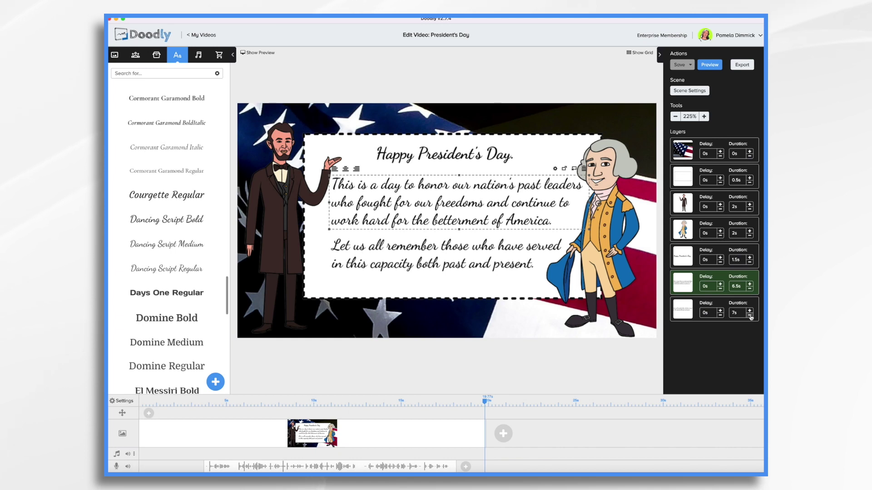
{"action": "left_click", "coordinate": [750, 315]}
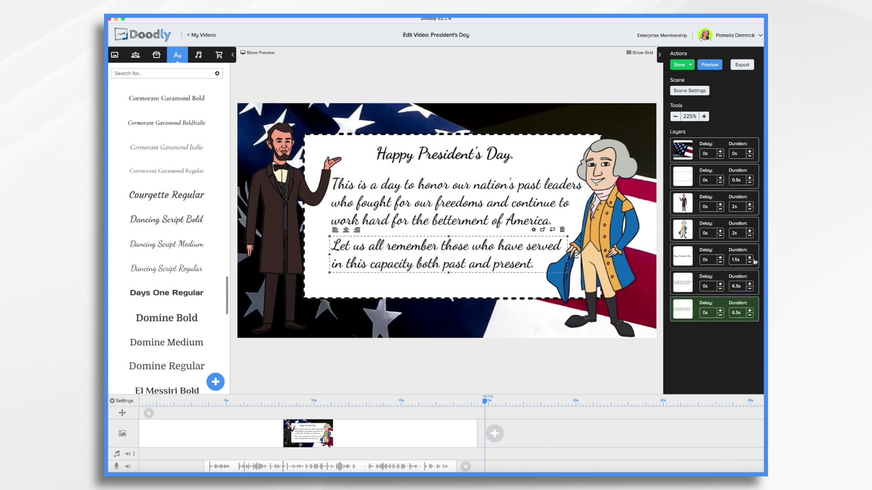
{"action": "left_click", "coordinate": [691, 91]}
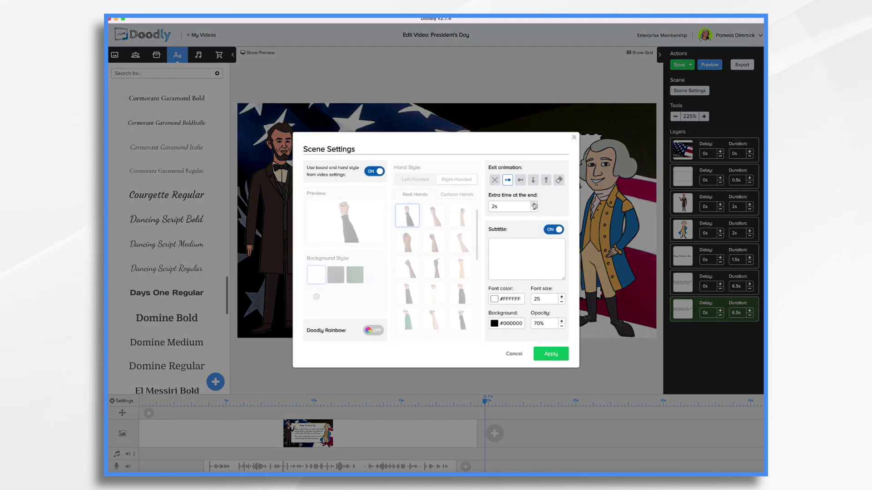
Apply Scene Settings with 6.5s extra time at the end, lengthening the scene.
{"action": "scroll", "coordinate": [534, 205], "scroll_direction": "up", "scroll_amount": 9}
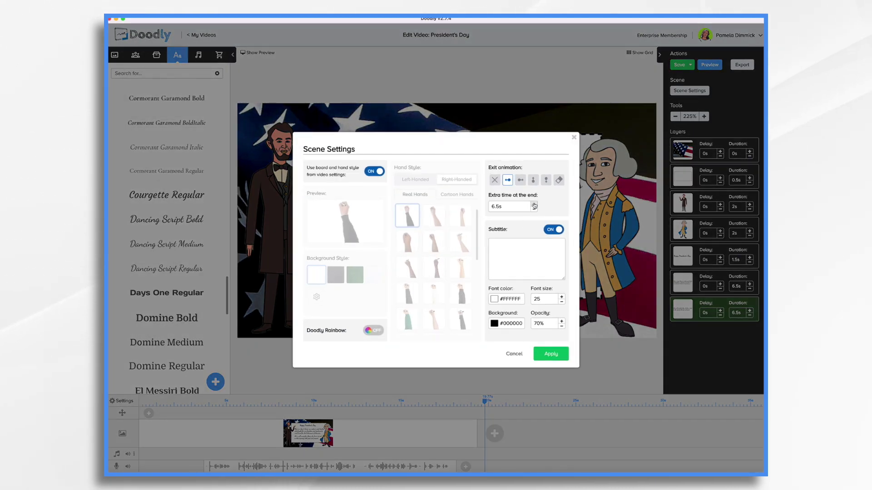
{"action": "left_click", "coordinate": [549, 354]}
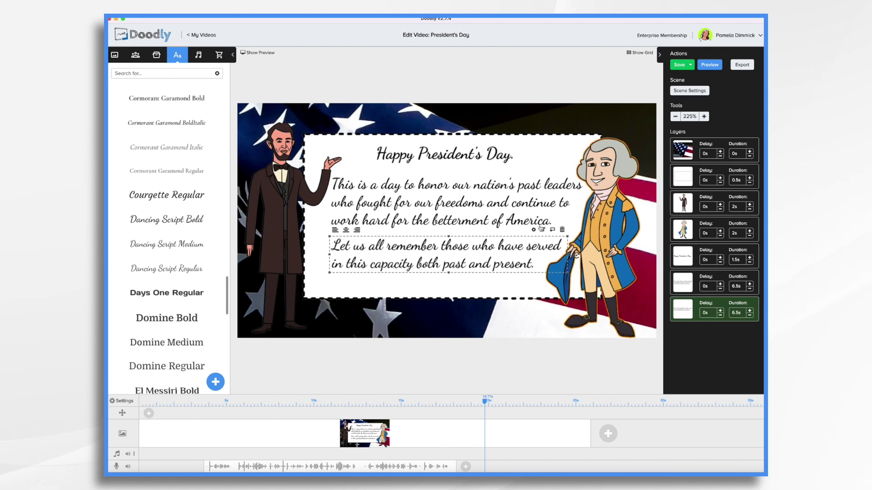
Upload the Hail-to-the-Chief mp3 as a new sound and drag it onto the music track.
{"action": "left_click", "coordinate": [198, 55]}
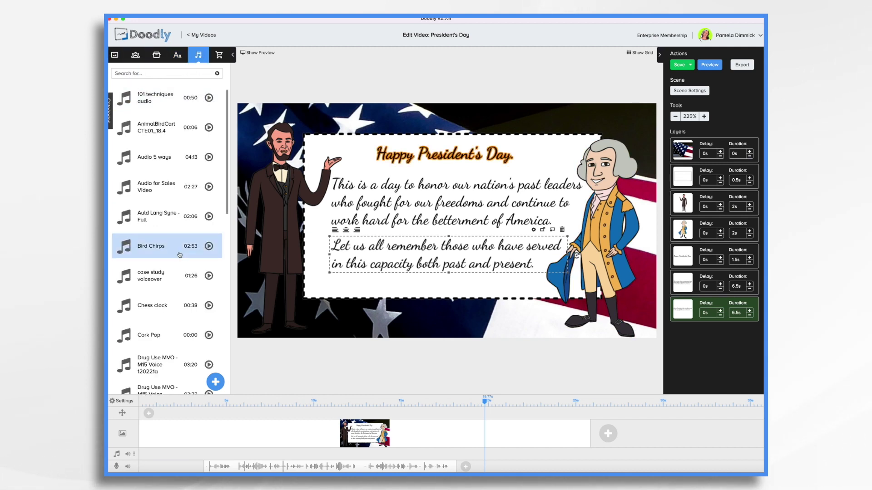
{"action": "left_click", "coordinate": [216, 382]}
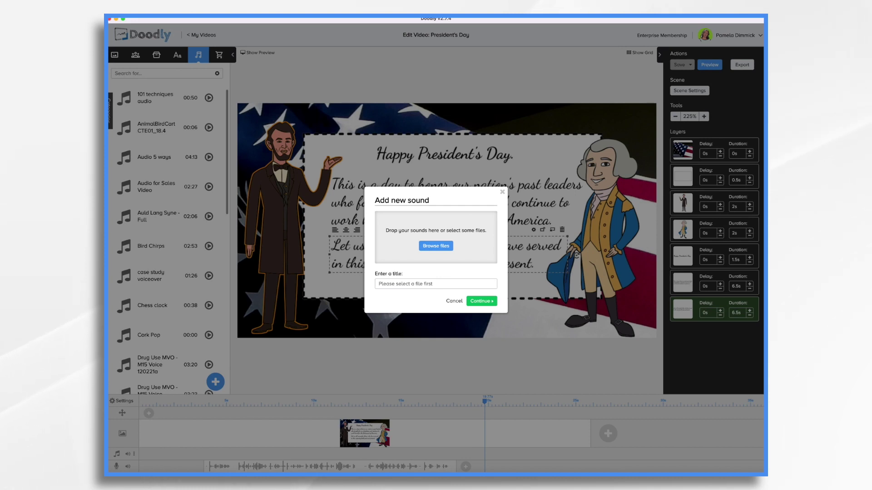
{"action": "left_click_drag", "start_coordinate": [456, 458], "coordinate": [427, 231]}
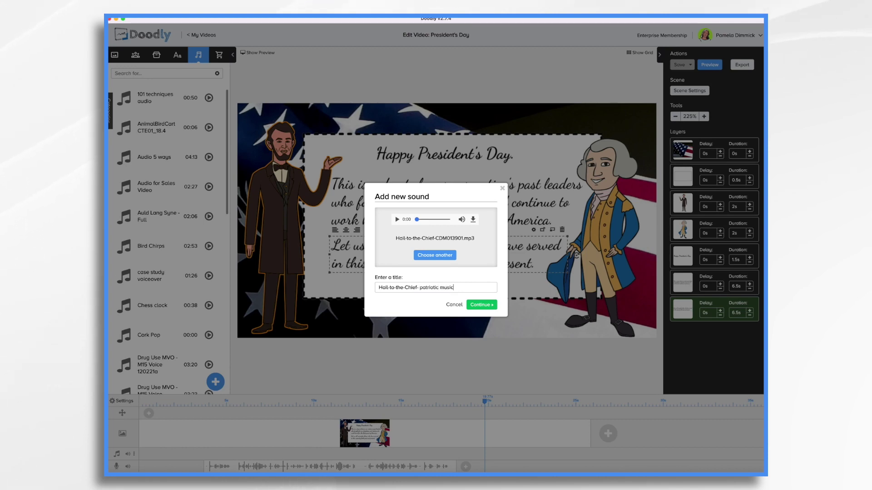
{"action": "left_click", "coordinate": [480, 305]}
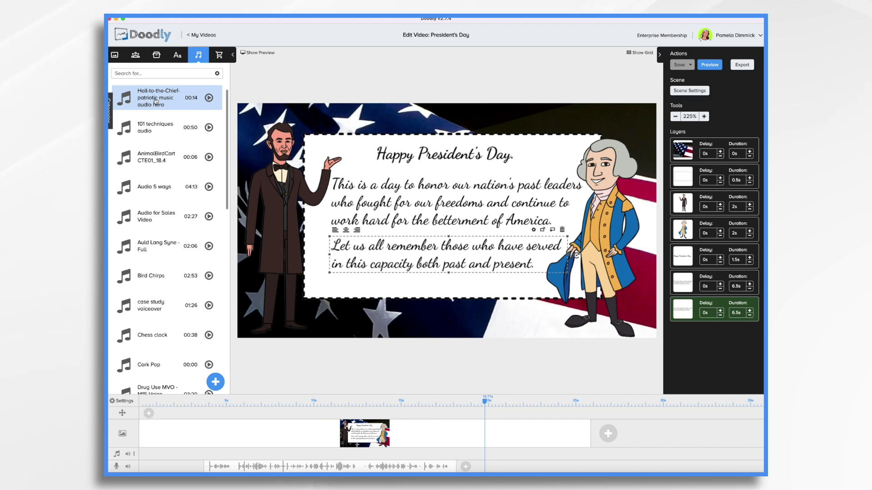
{"action": "left_click_drag", "start_coordinate": [155, 102], "coordinate": [181, 453]}
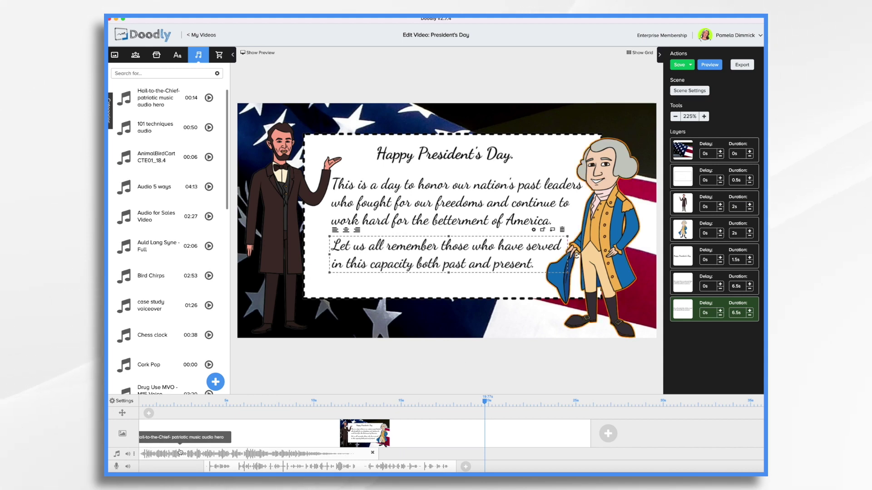
Check the Hail-to-the-Chief music track's volume level and deselect the text paragraph on the canvas.
{"action": "left_click", "coordinate": [129, 455]}
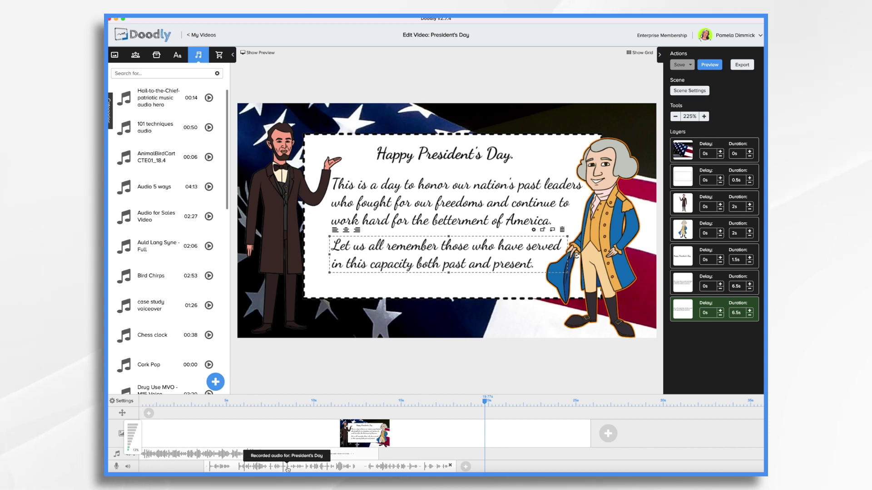
{"action": "left_click", "coordinate": [202, 454]}
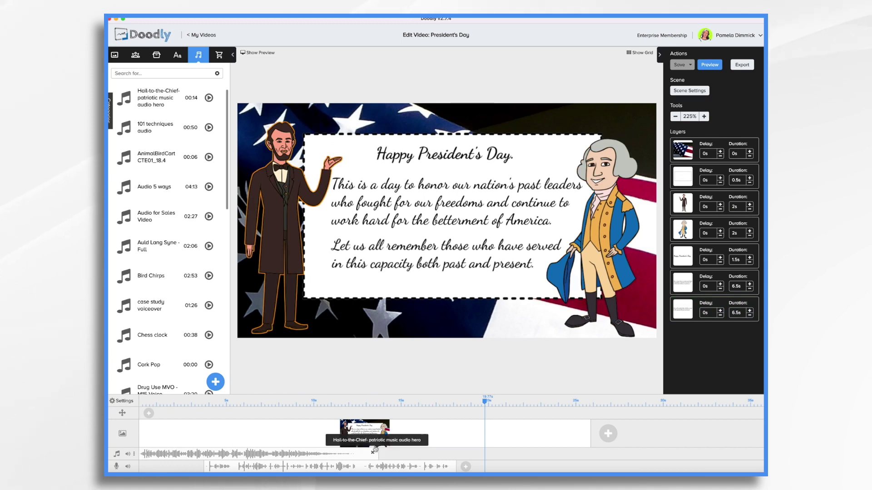
Add a second music track and place another Hail-to-the-Chief clip partway along it.
{"action": "left_click", "coordinate": [134, 454]}
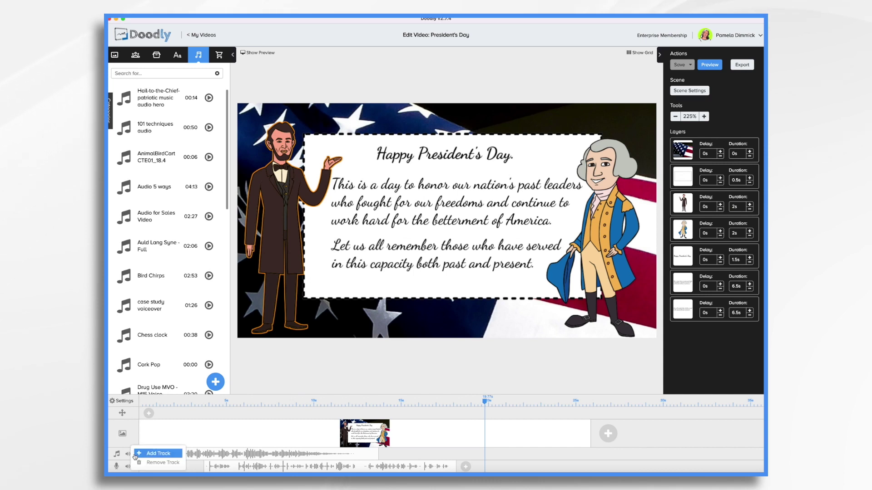
{"action": "left_click", "coordinate": [148, 454]}
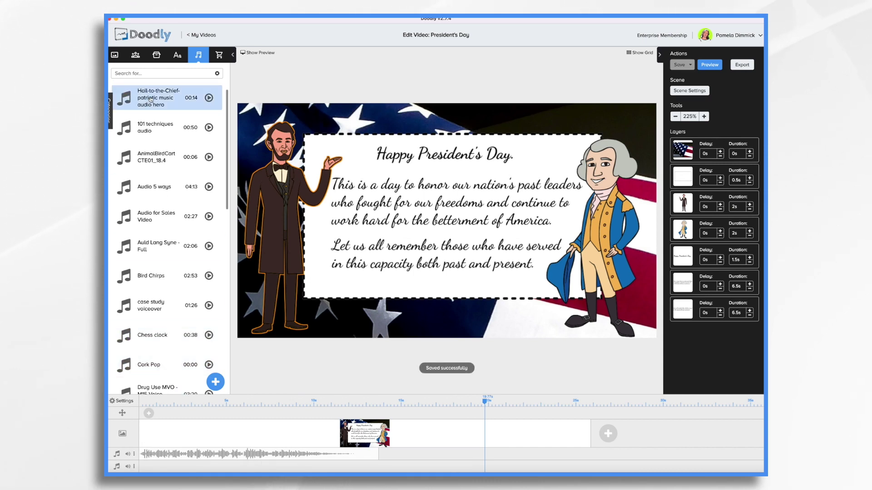
{"action": "left_click_drag", "start_coordinate": [148, 99], "coordinate": [402, 455]}
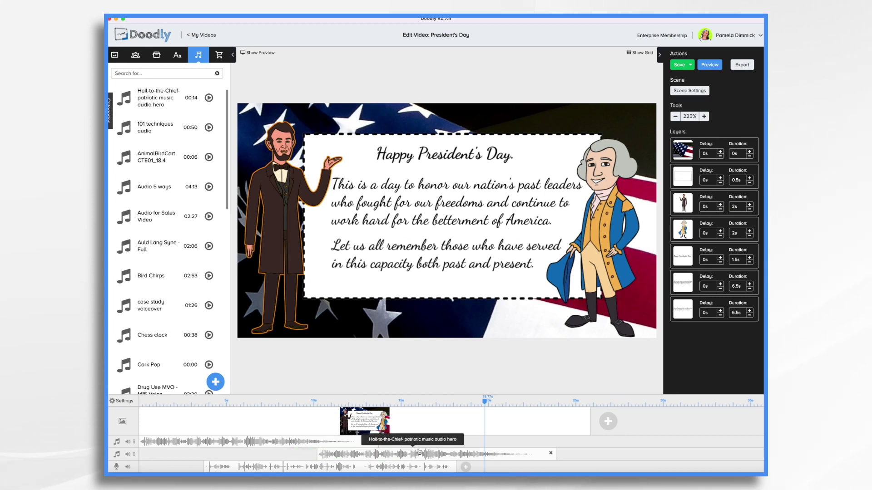
Add a fade to the second Hail-to-the-Chief clip and drag its handle to lengthen it.
{"action": "right_click", "coordinate": [323, 457]}
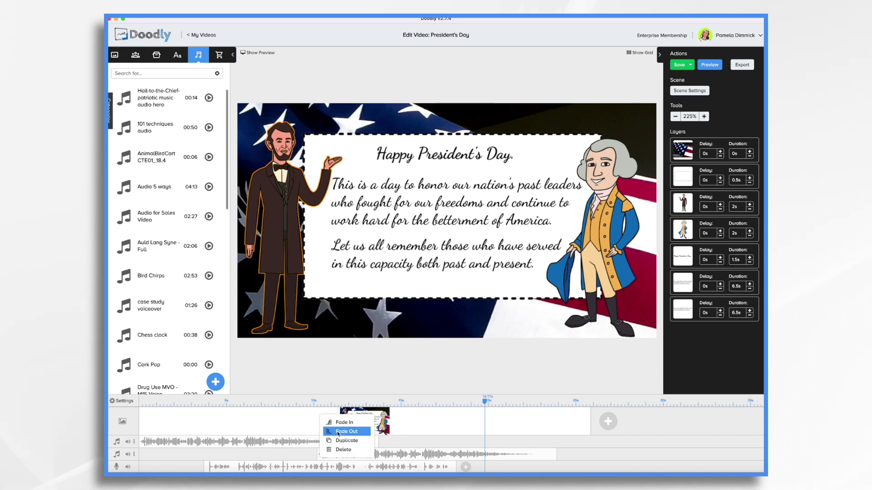
{"action": "left_click", "coordinate": [337, 432]}
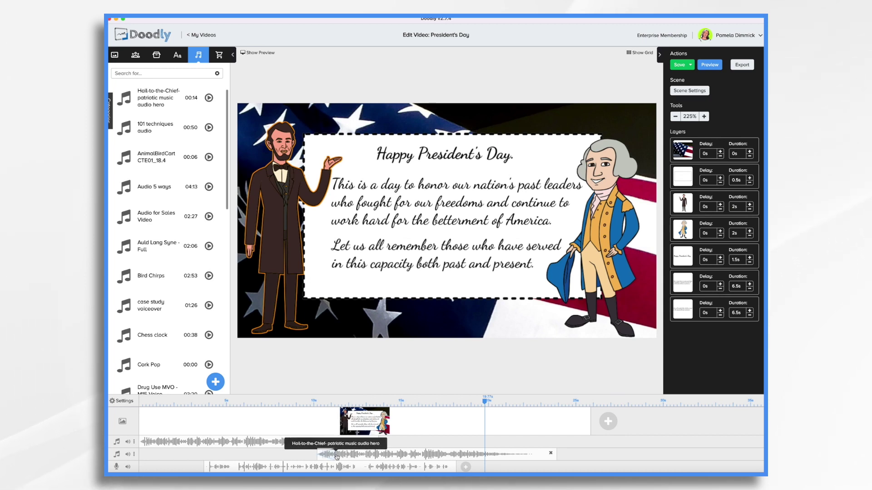
{"action": "left_click_drag", "start_coordinate": [335, 454], "coordinate": [373, 454]}
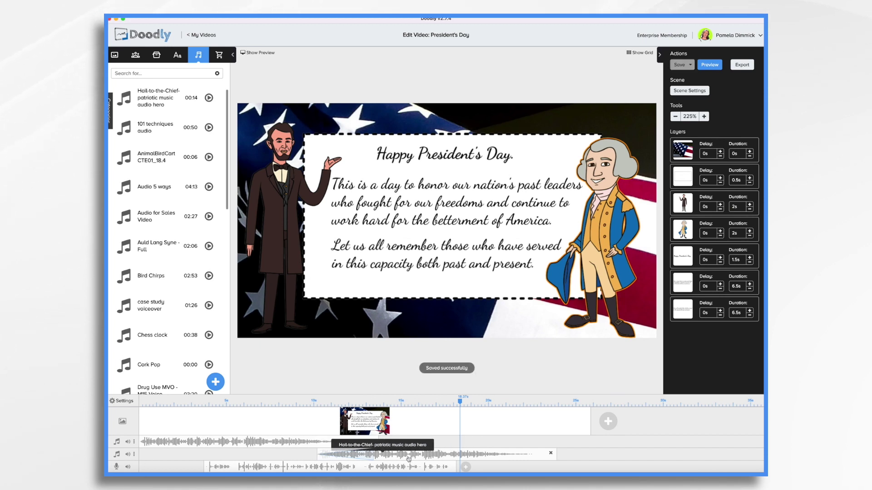
Turn the second music track down to roughly 12% volume, then preview the scene with music.
{"action": "left_click", "coordinate": [128, 455]}
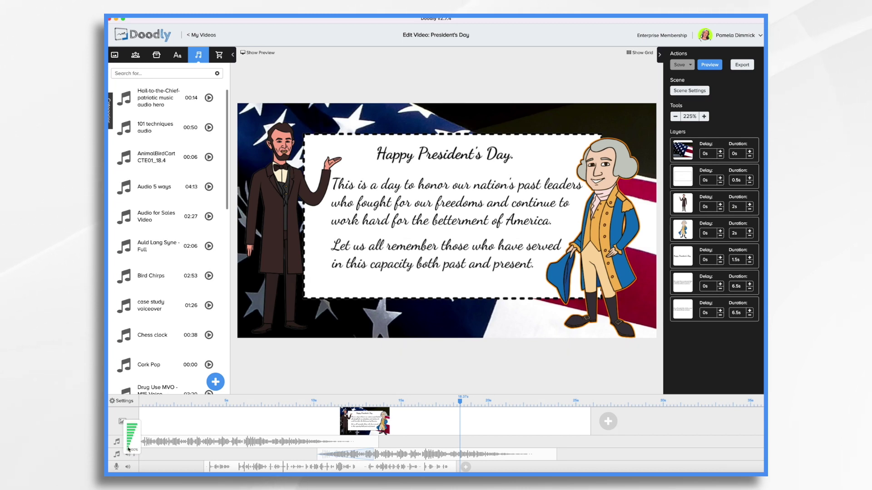
{"action": "left_click", "coordinate": [129, 450]}
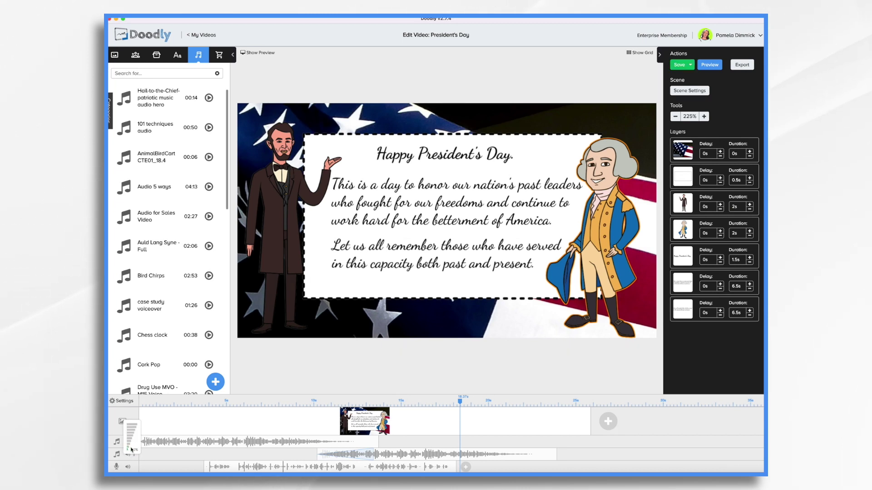
{"action": "left_click_drag", "start_coordinate": [131, 450], "coordinate": [138, 453]}
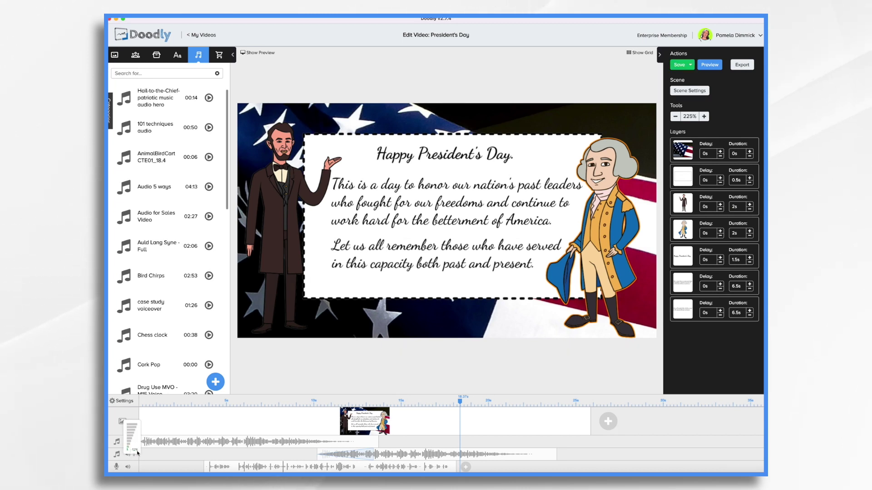
{"action": "left_click", "coordinate": [176, 460]}
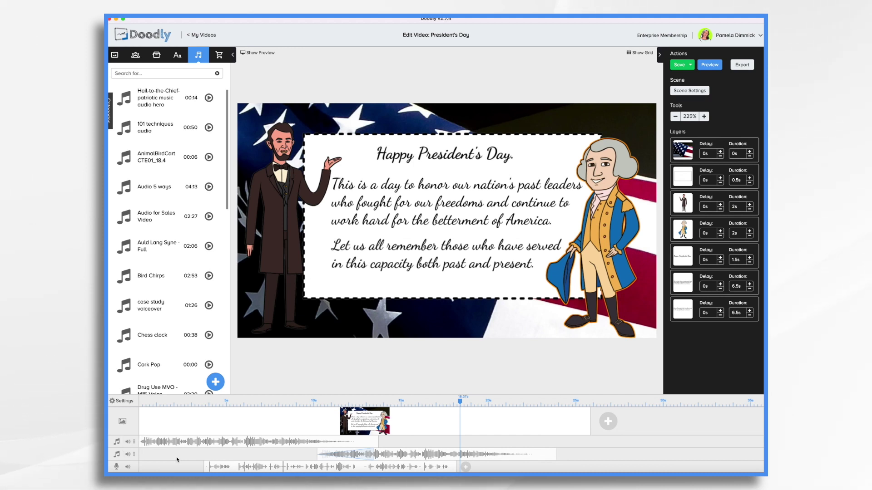
{"action": "left_click", "coordinate": [711, 65]}
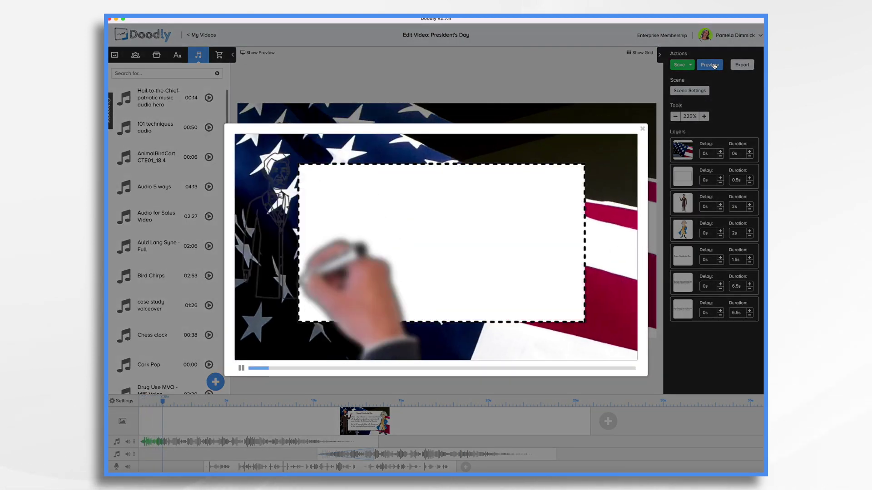